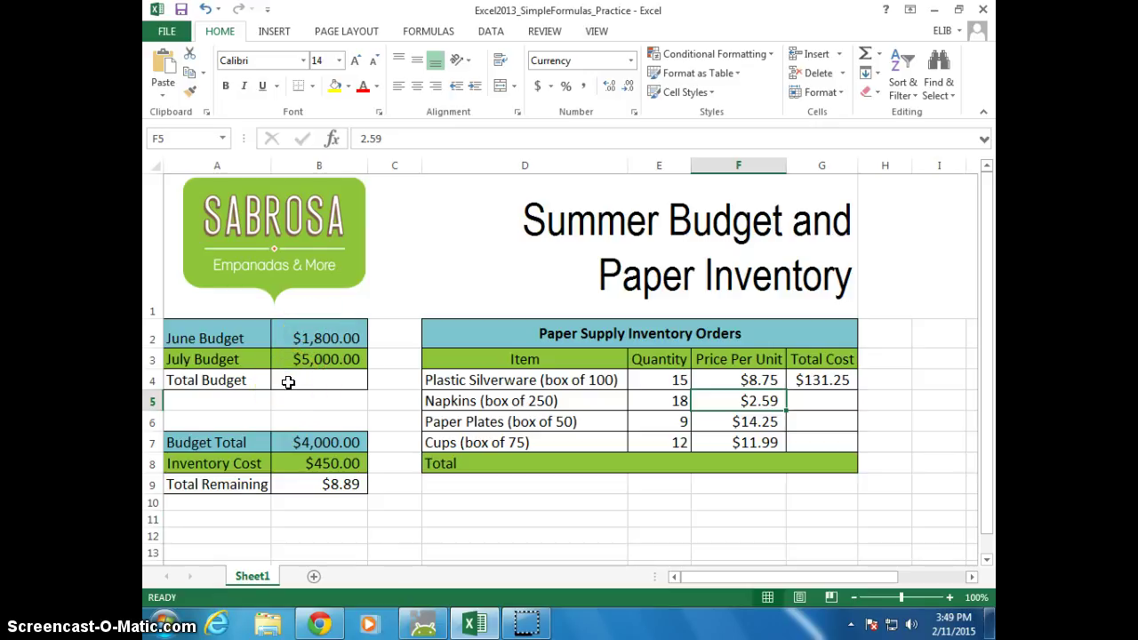
- Enter the formula =B2+B3 in Total Budget cell B4 and check its formula and currency format against July Budget
left_click(287, 383)
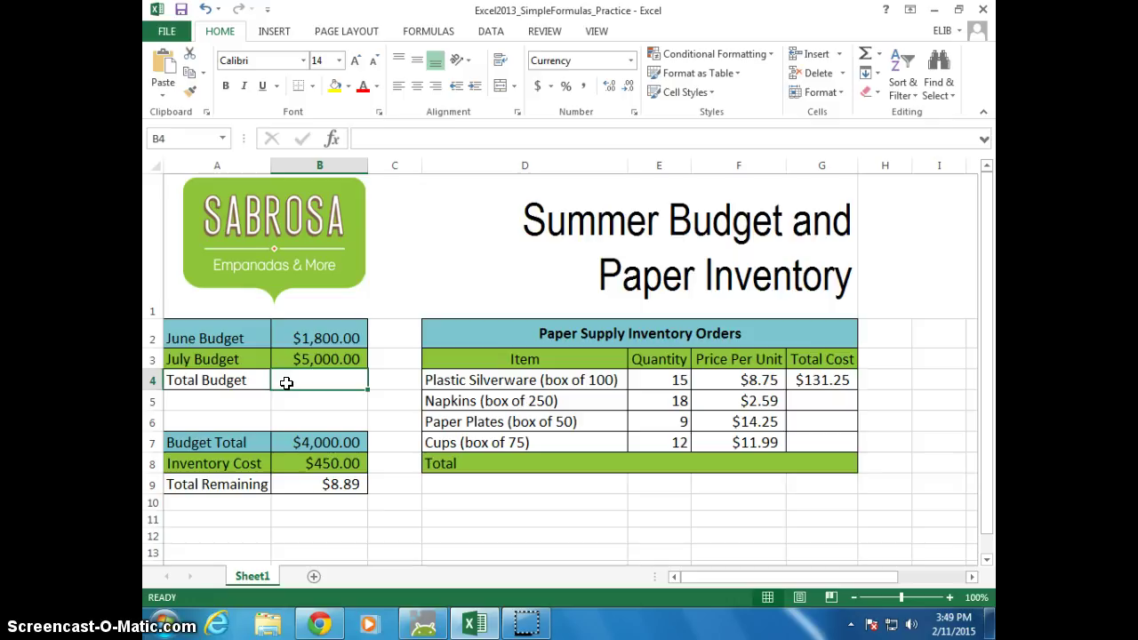
left_click(289, 389)
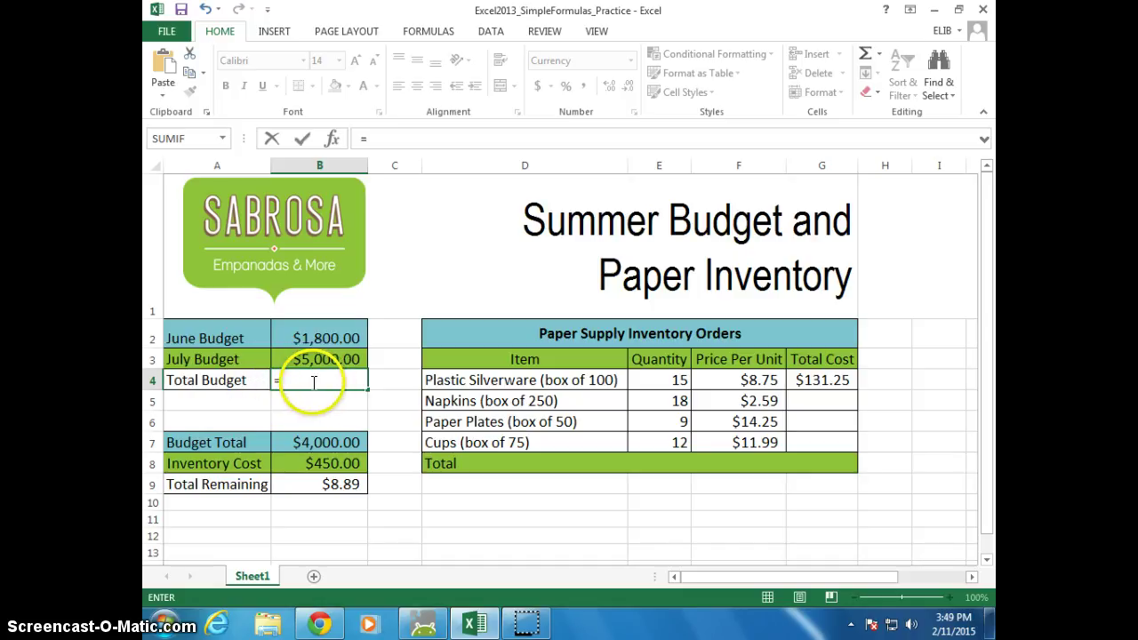
left_click(314, 337)
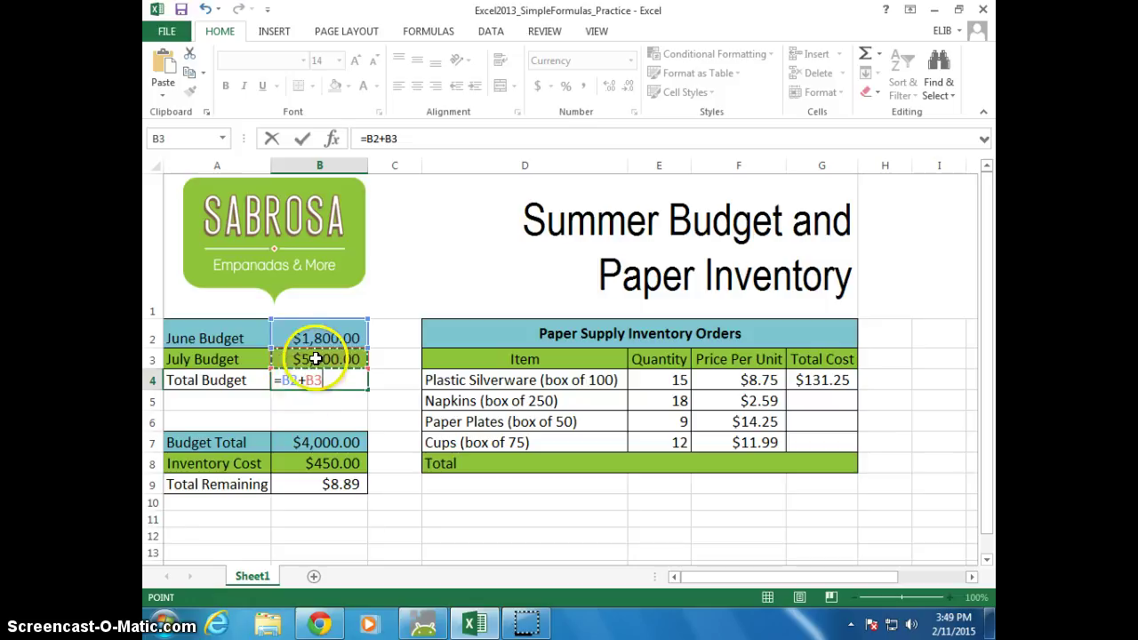
key("Return")
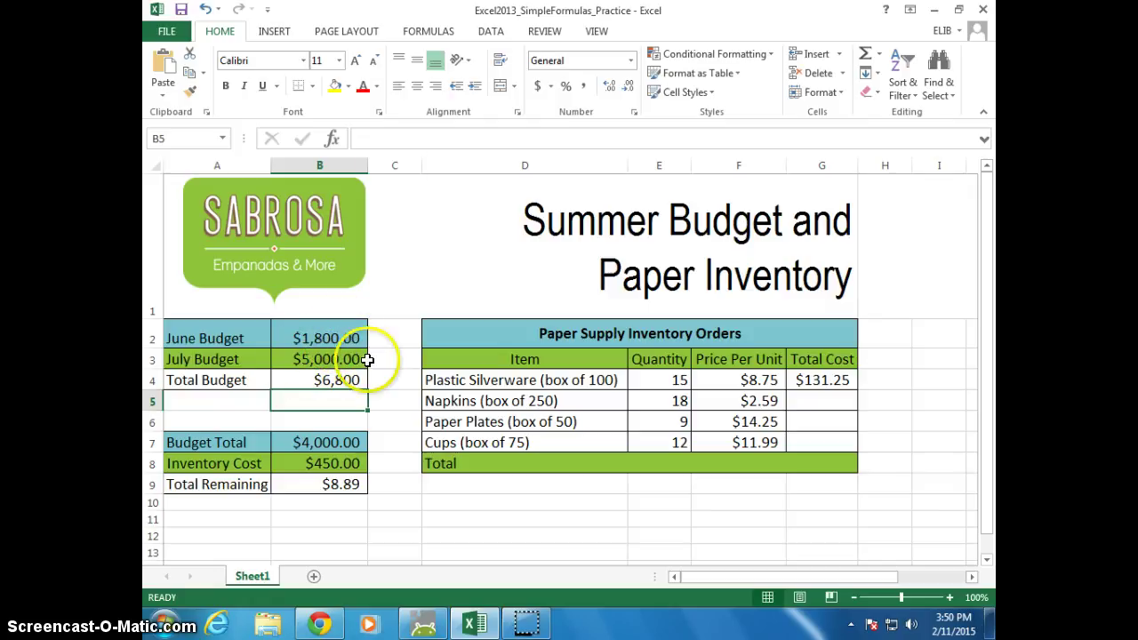
left_click(331, 380)
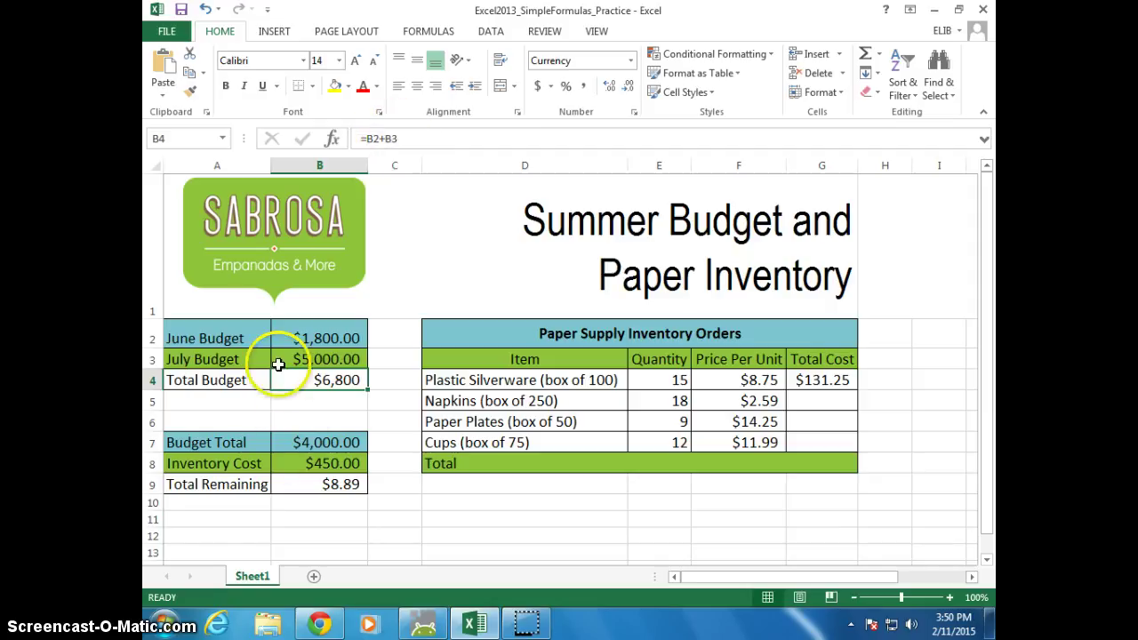
left_click(317, 357)
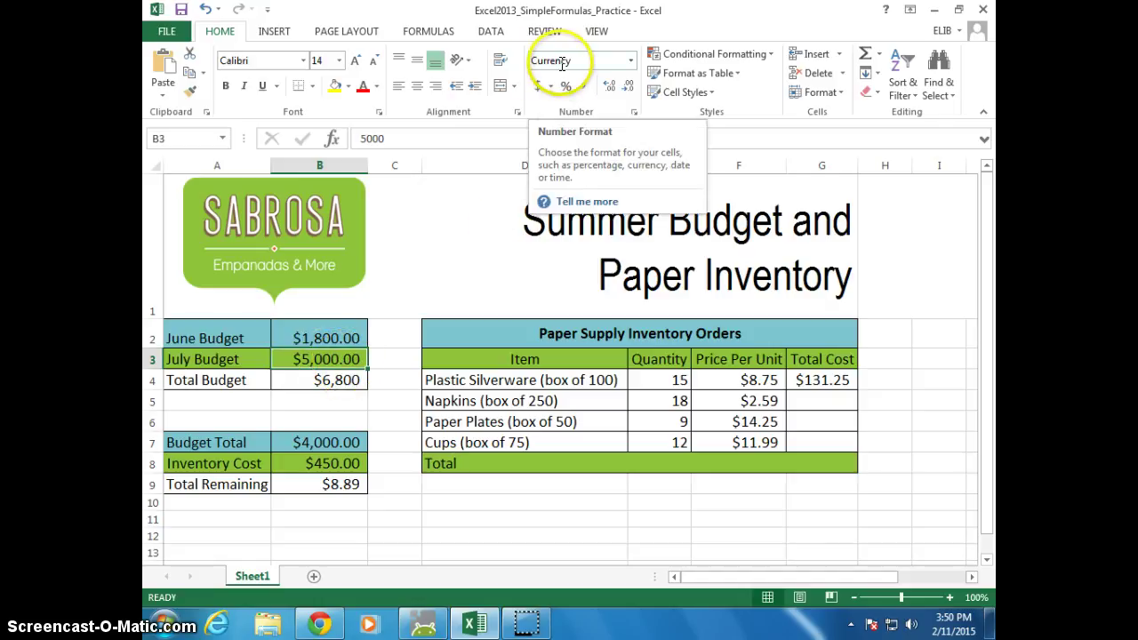
left_click(326, 379)
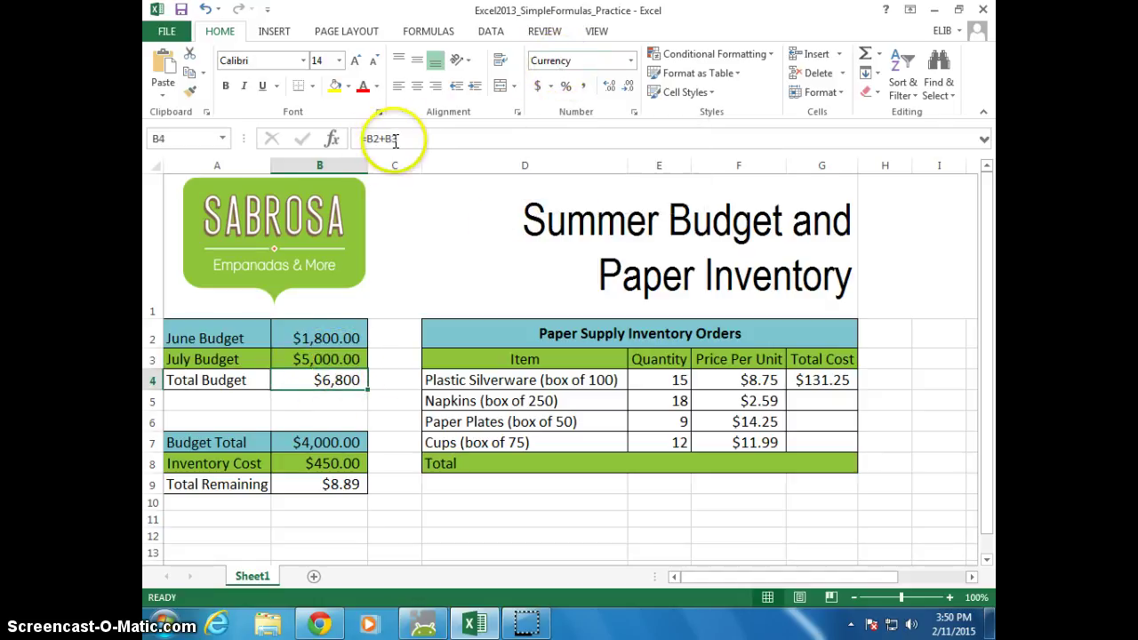
- Set the June Budget in B2 to 3000 and check the Total Budget cell
left_click(311, 359)
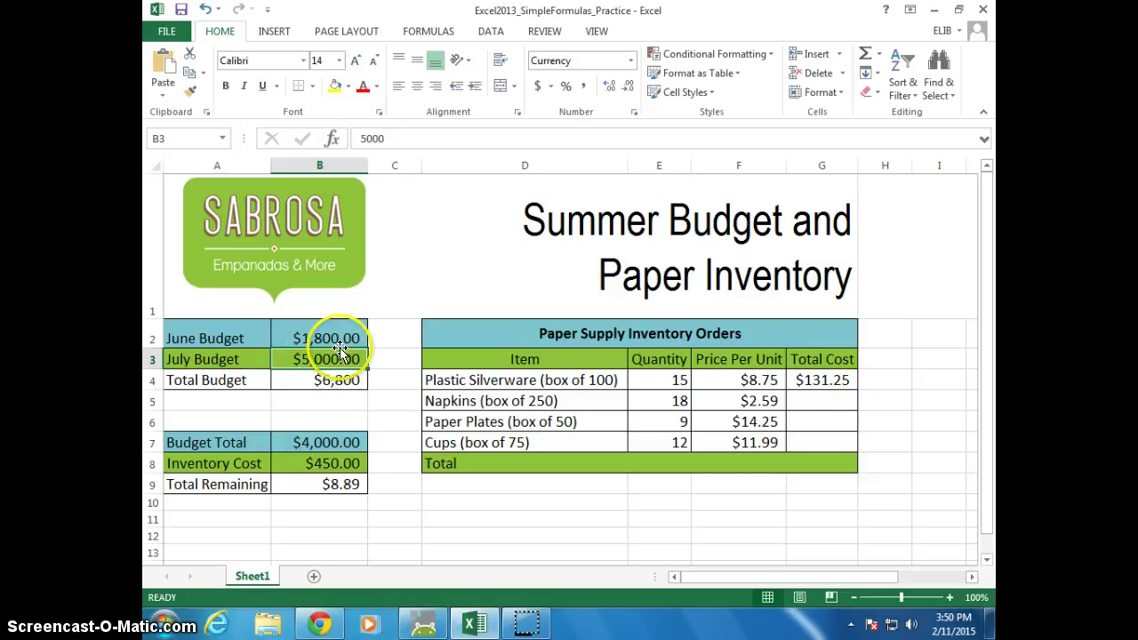
left_click(319, 338)
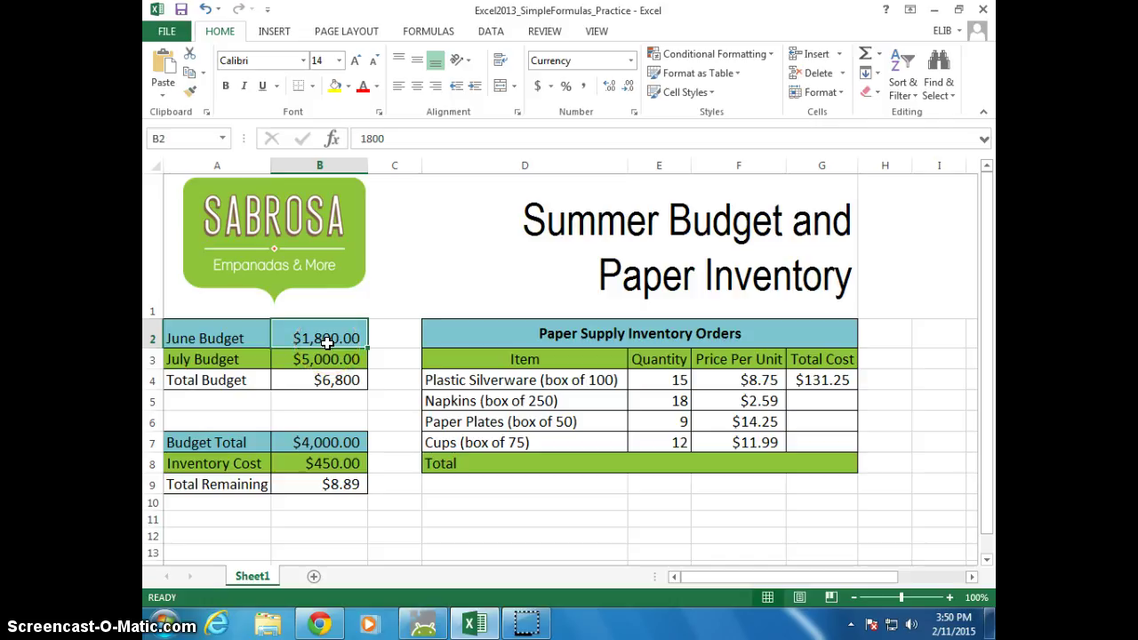
type("3,0")
type("000")
key("Return")
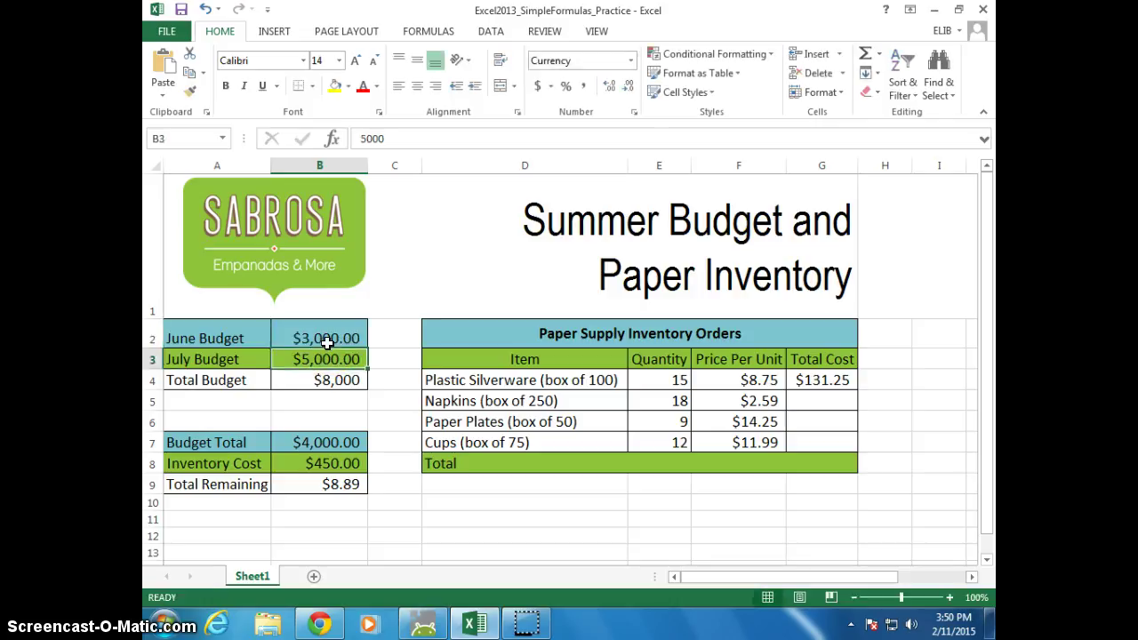
left_click(338, 382)
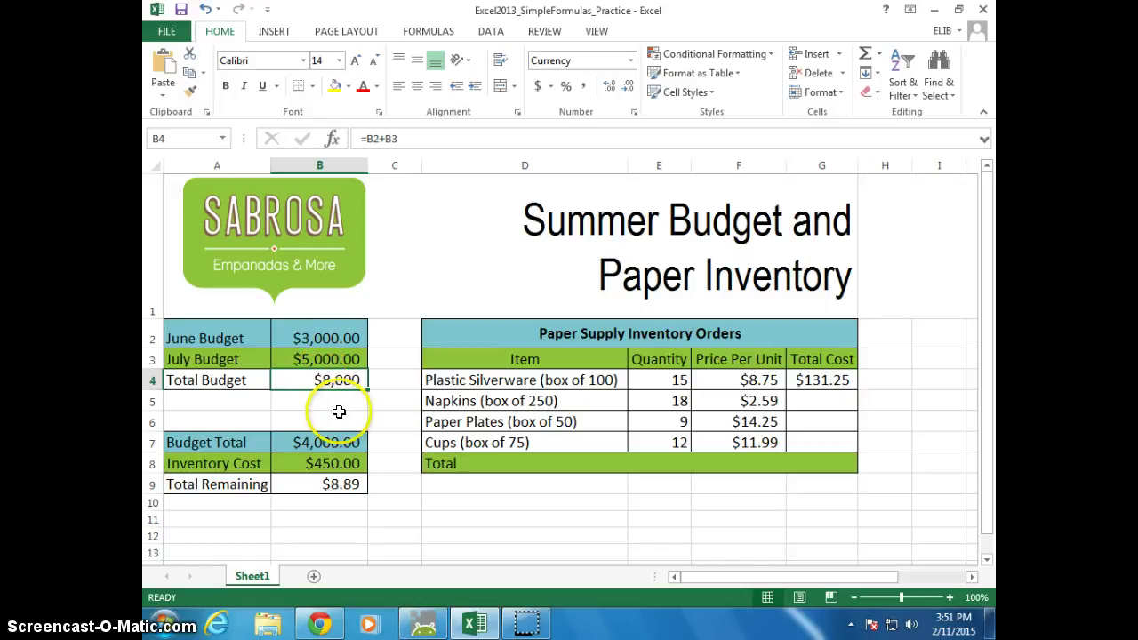
- Calculate the Napkins total cost in G5 with the formula =E5*F5
left_click(810, 401)
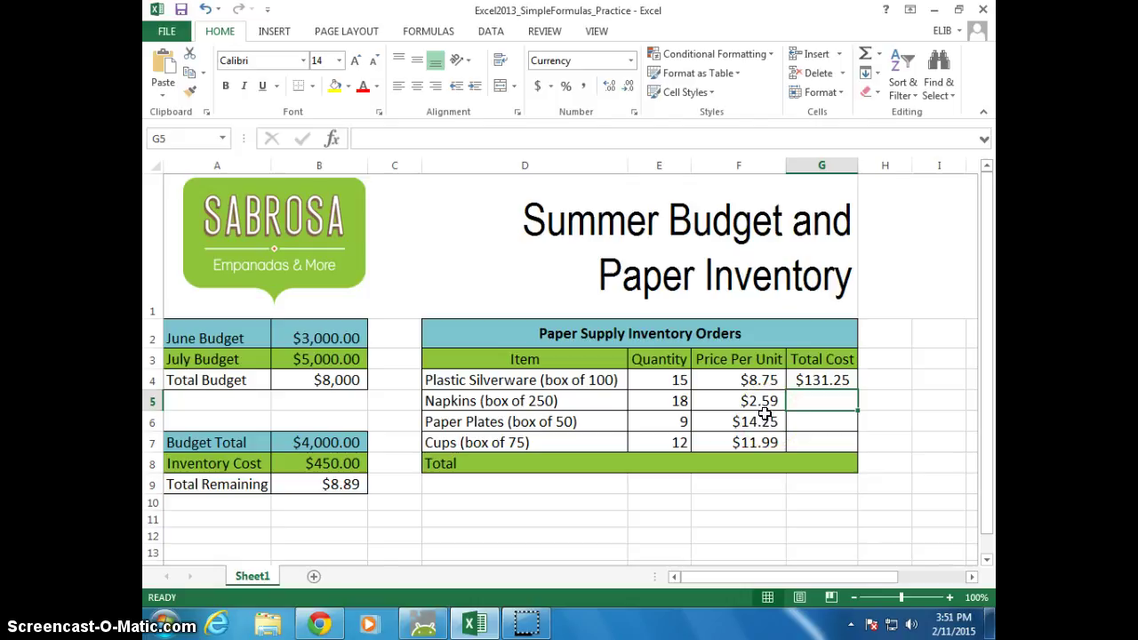
left_click(681, 401)
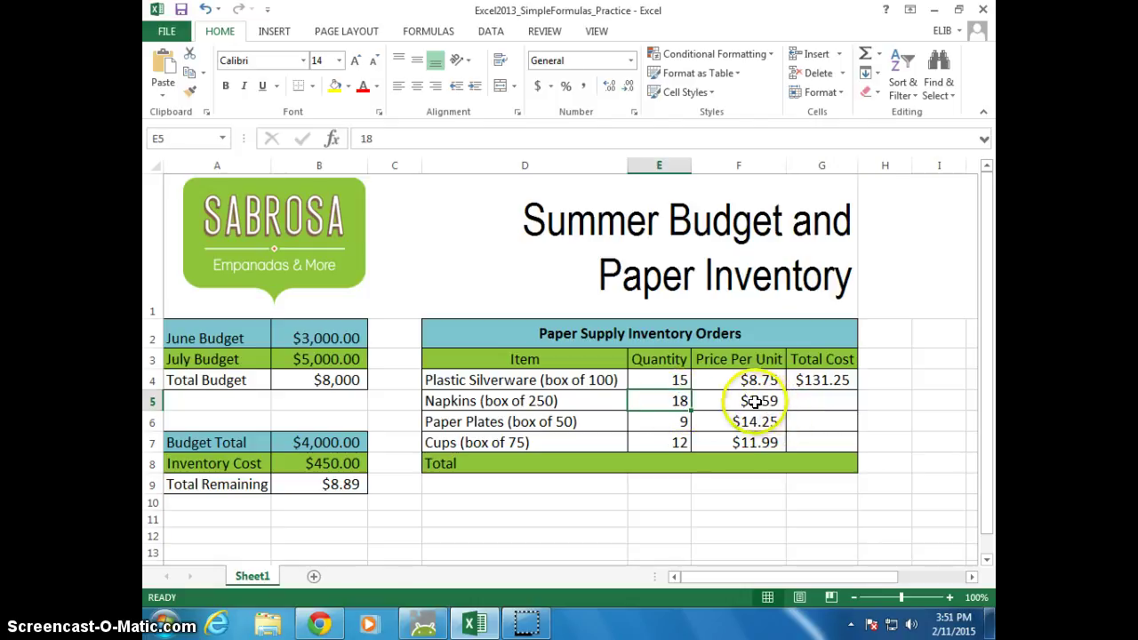
left_click(803, 402)
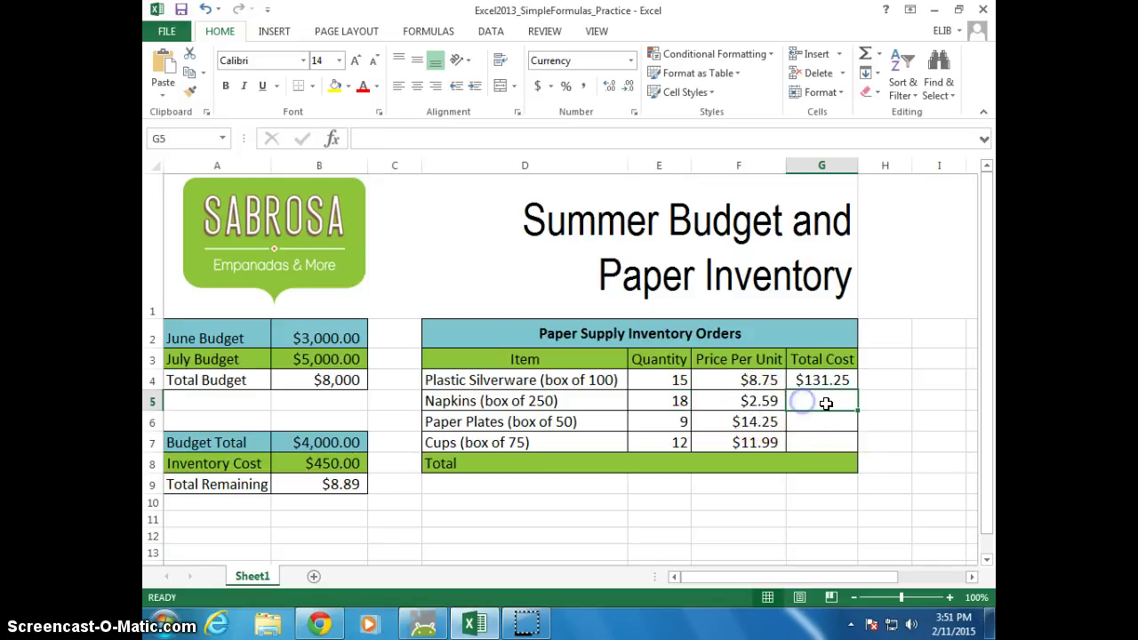
type("=")
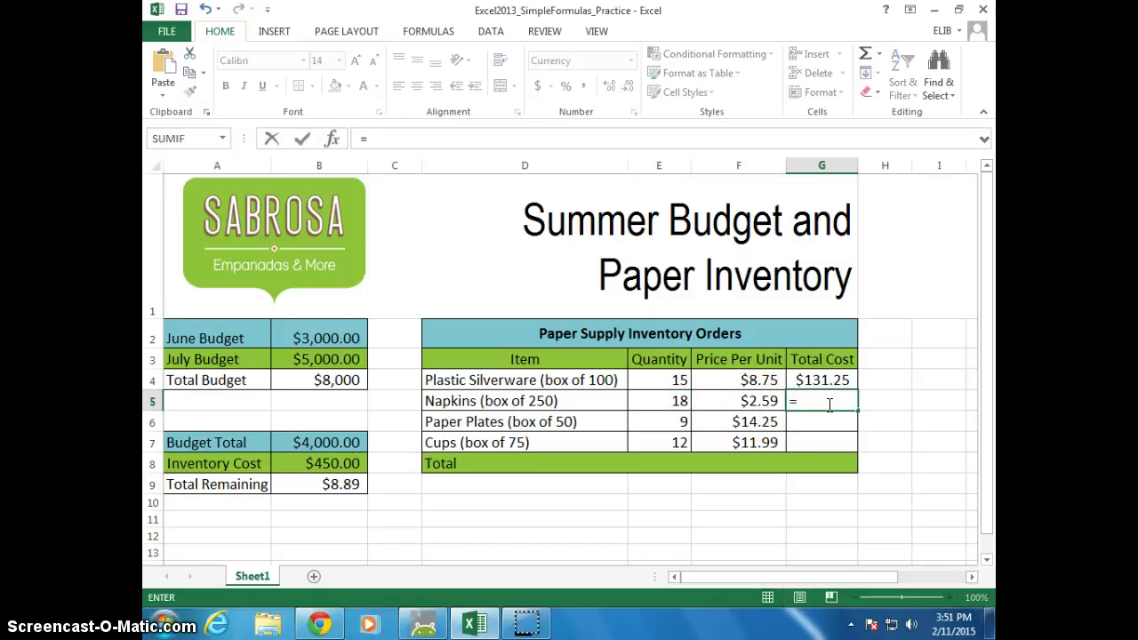
left_click(671, 400)
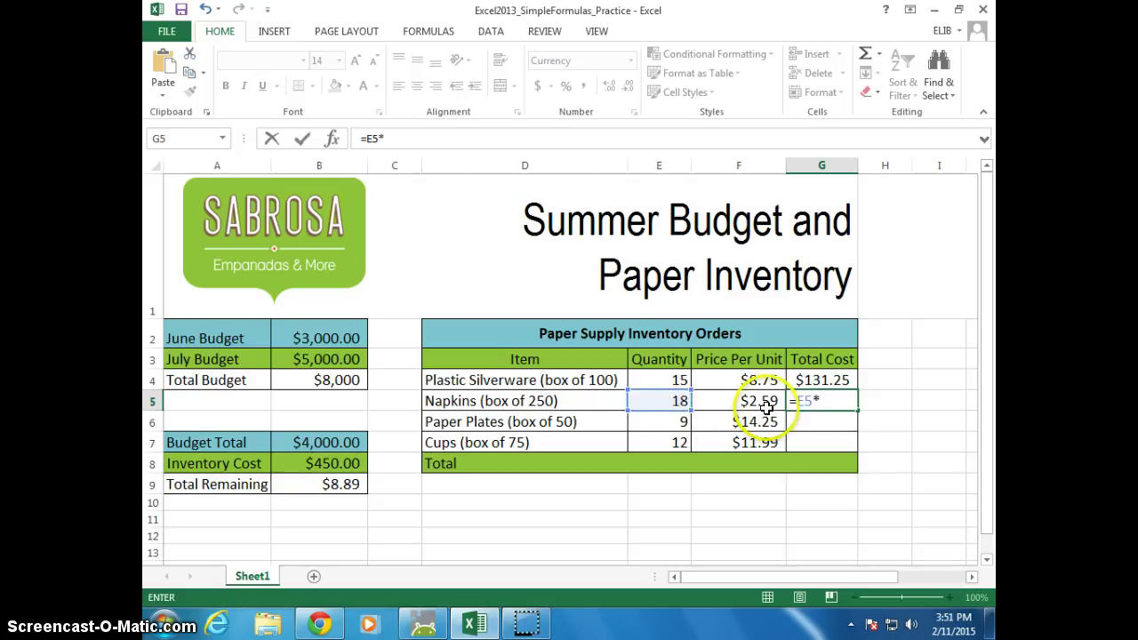
left_click(739, 403)
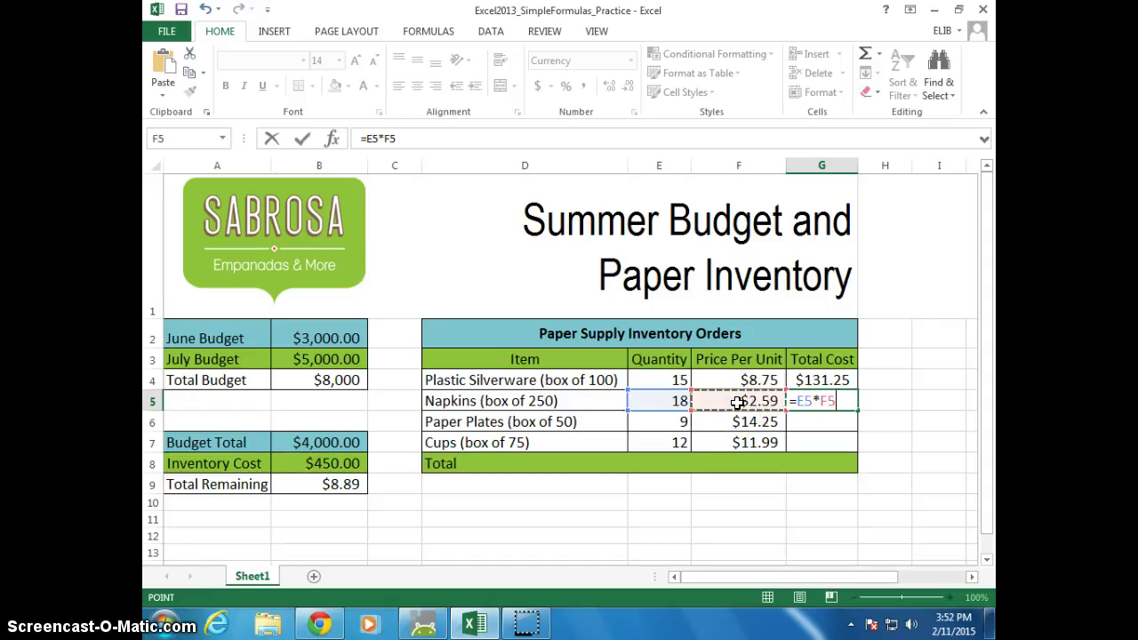
key("Return")
left_click(827, 402)
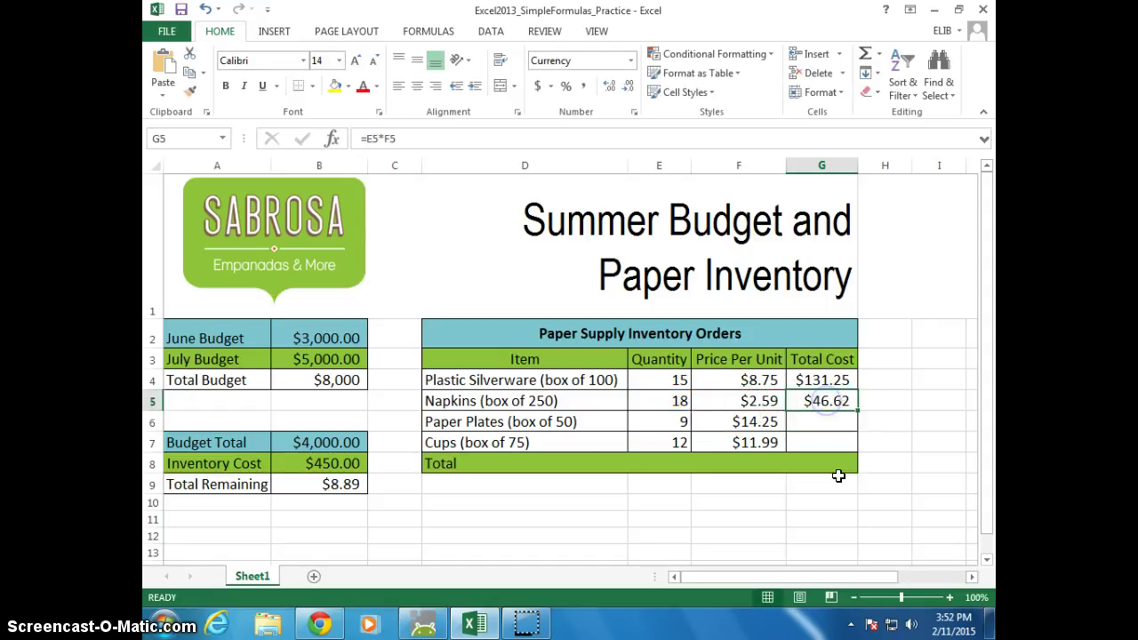
- Set the Napkins quantity in E5 to 15 and check the total cost formulas in G5 and G4
left_click(671, 402)
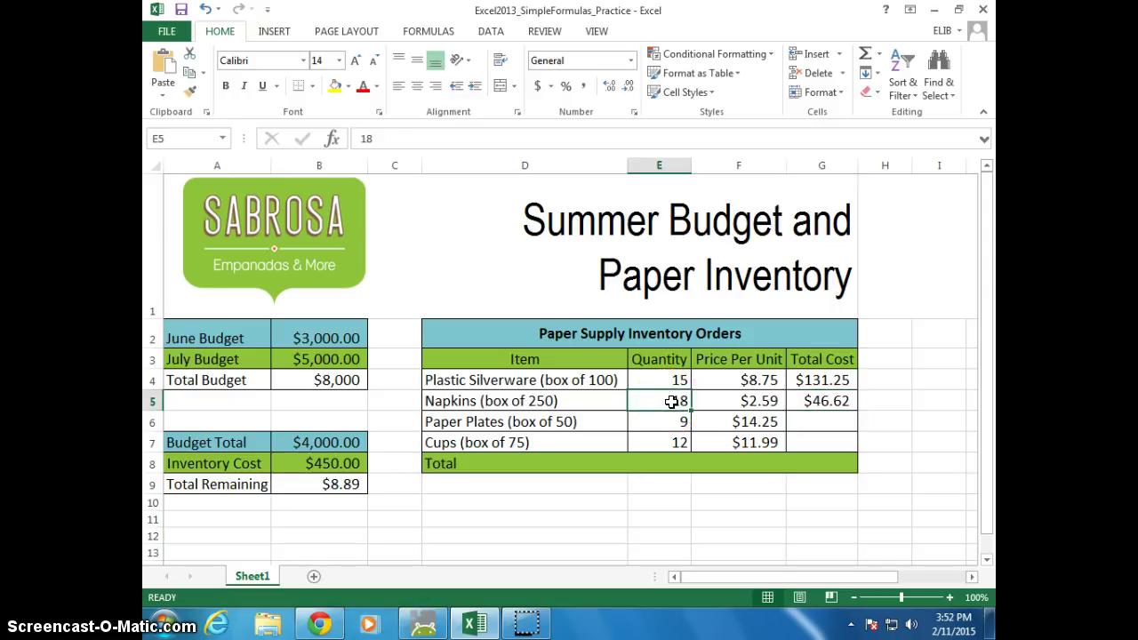
type("15")
key("Return")
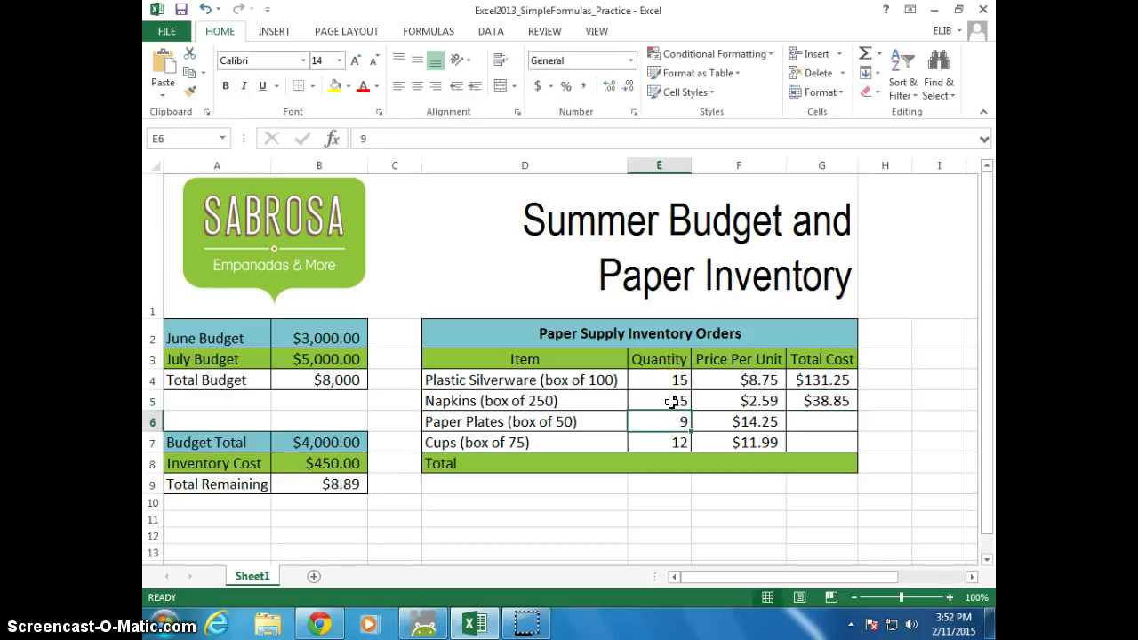
left_click(827, 401)
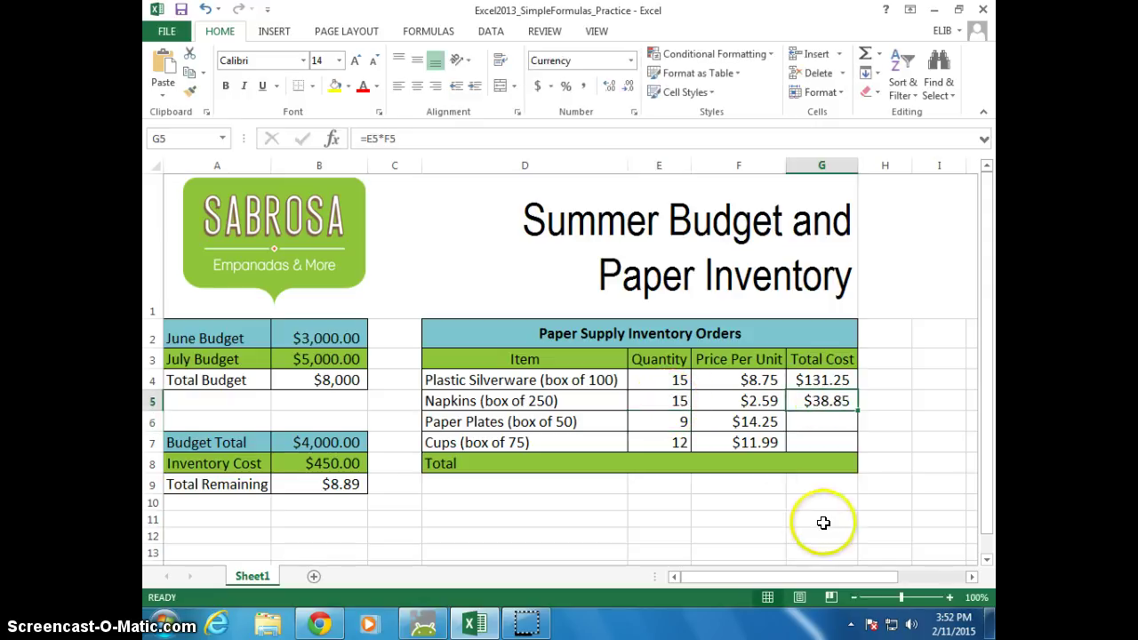
left_click(820, 380)
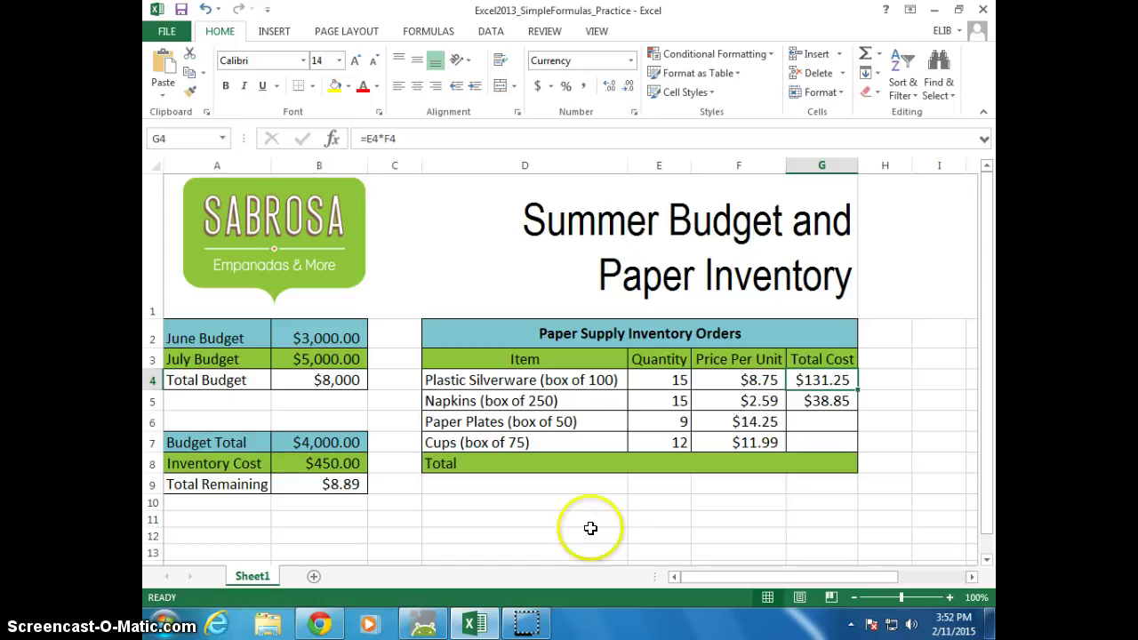
- Replace the Total Remaining formula in B9 with =B7-B8
left_click(343, 487)
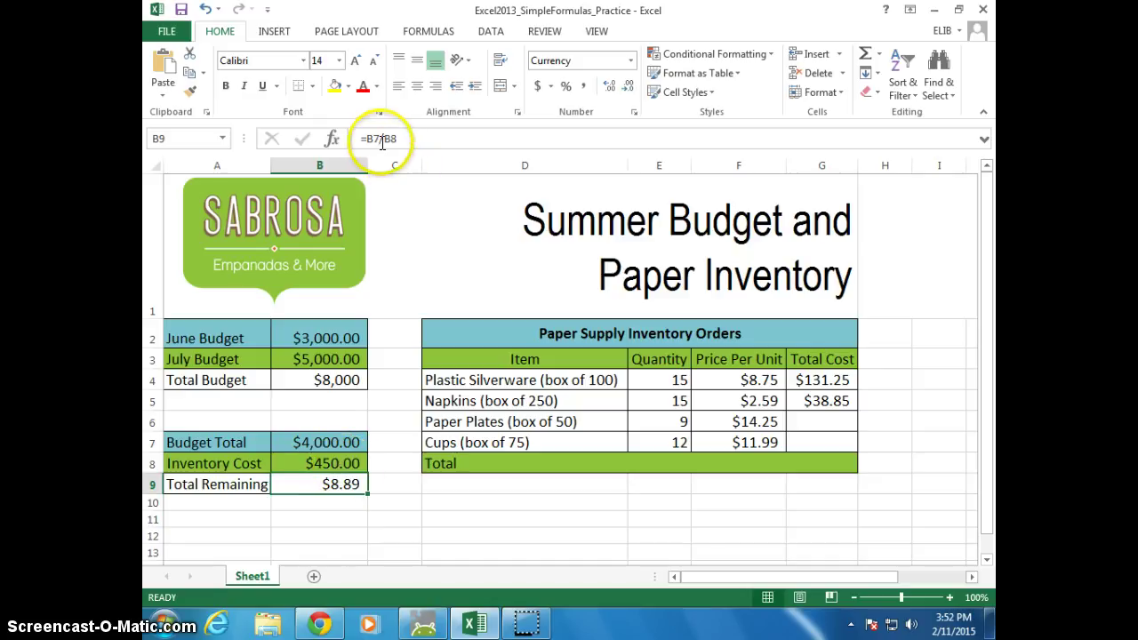
left_click(314, 442)
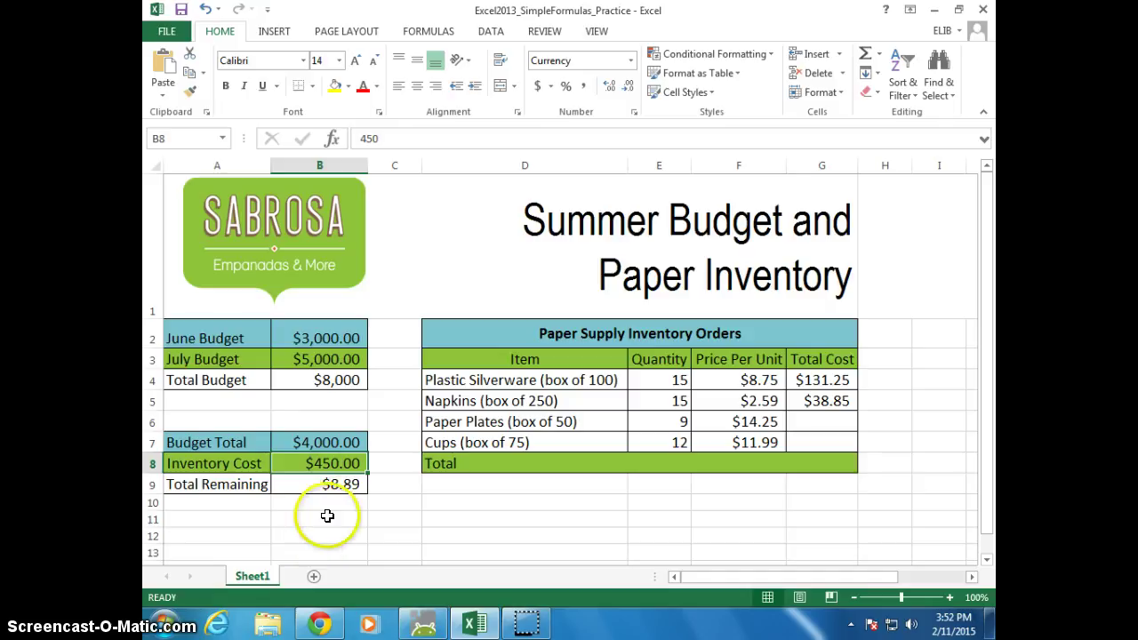
left_click(339, 484)
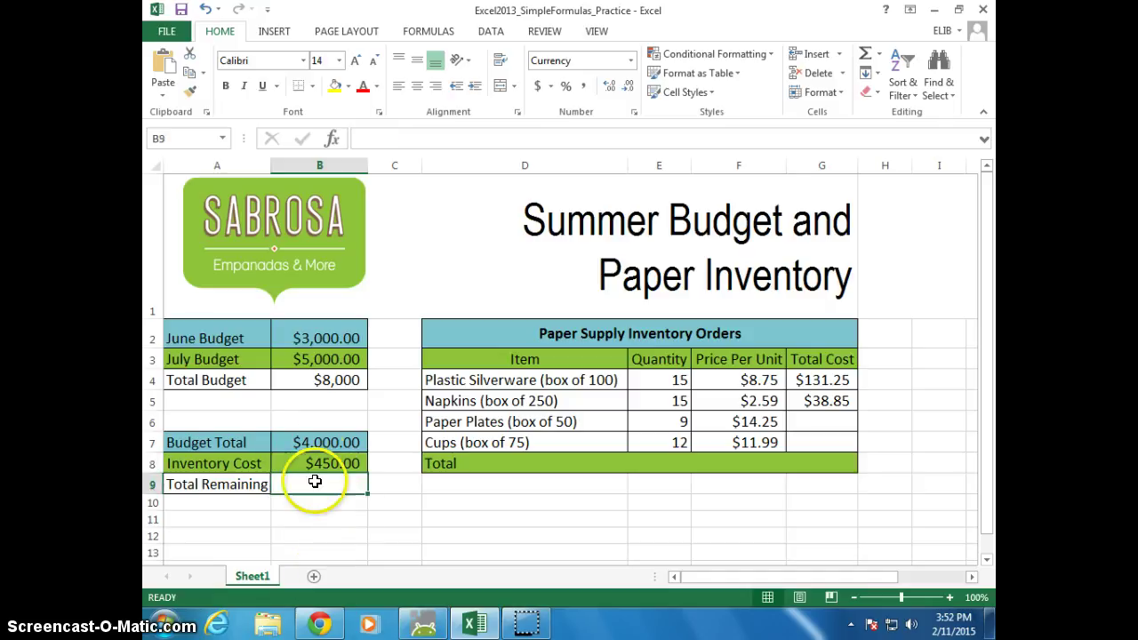
left_click(379, 530)
left_click(324, 486)
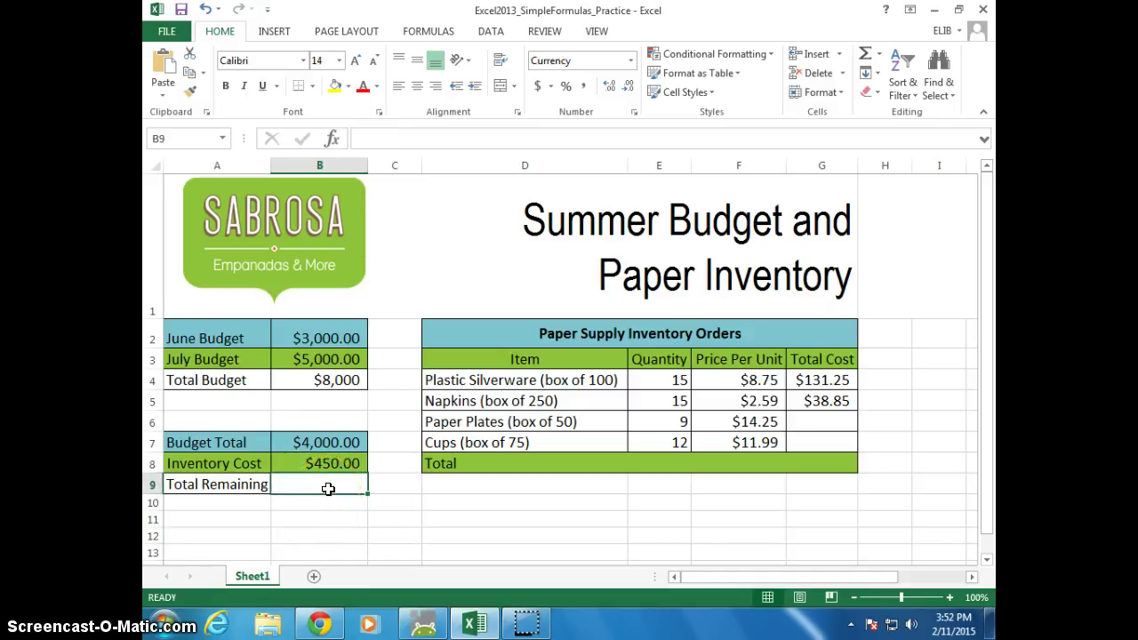
type("=")
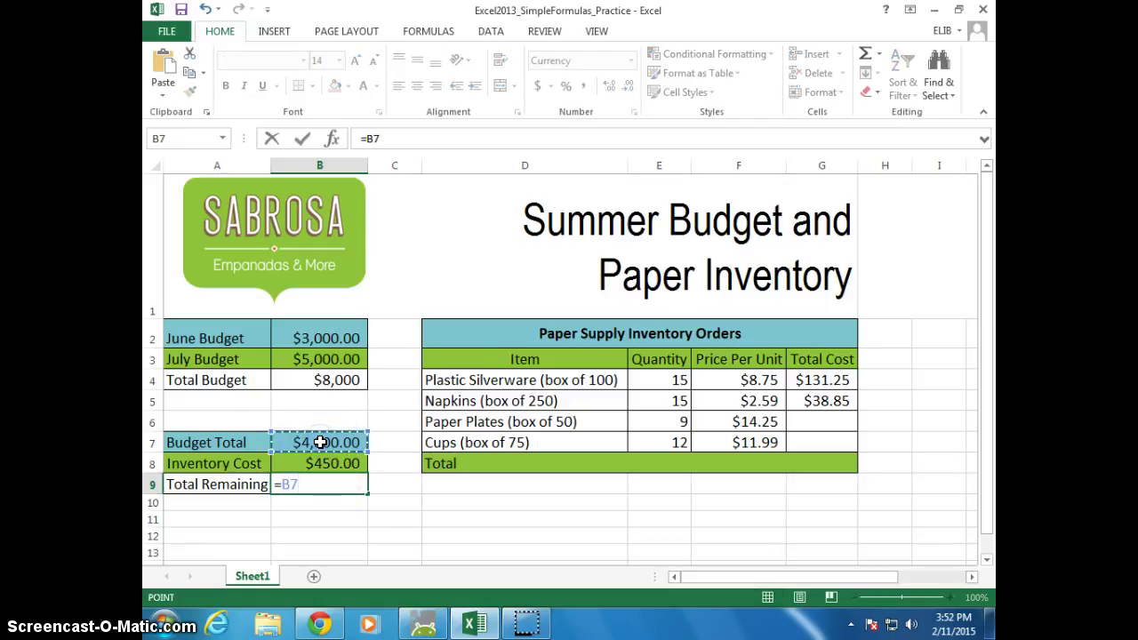
left_click(335, 466)
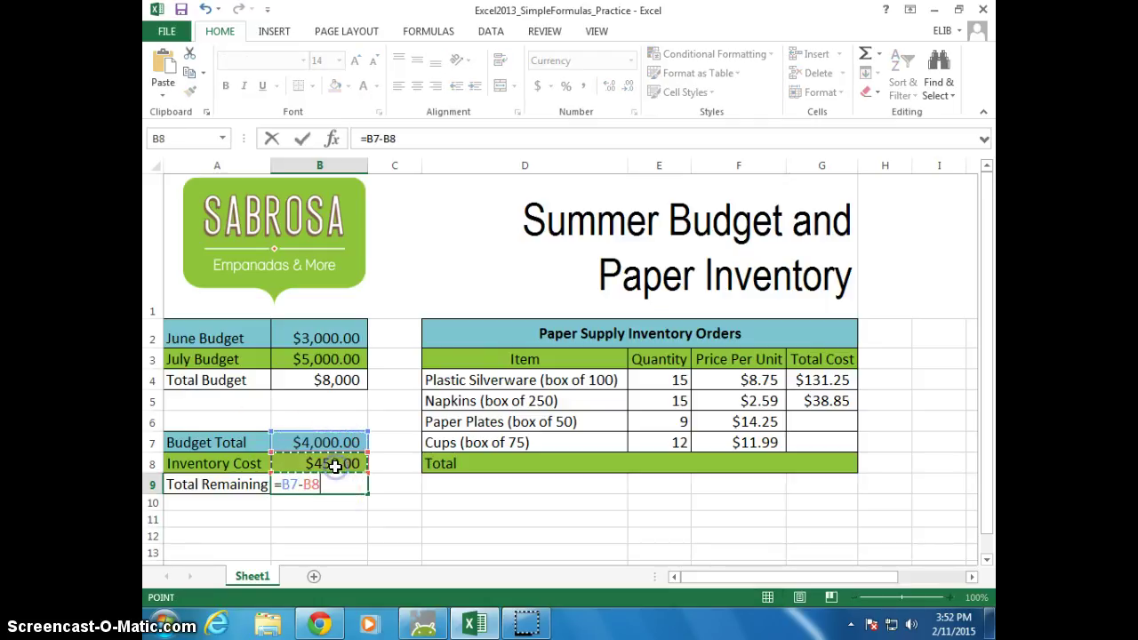
key("Return")
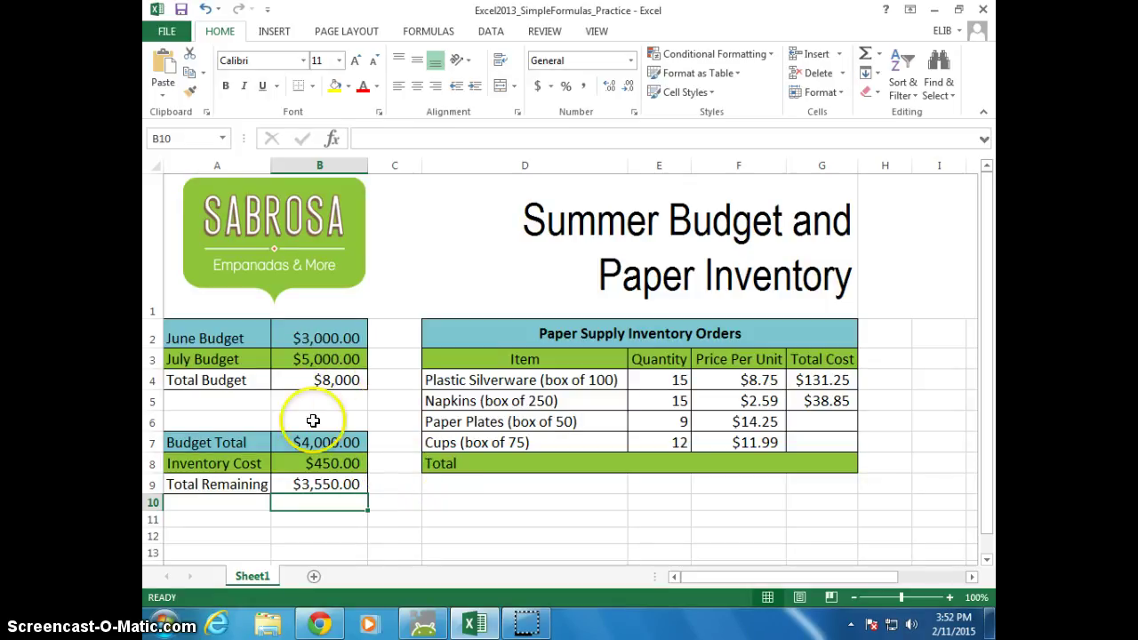
- Clear the formula from Total Budget cell B4, keeping the June and July budget amounts
left_click(338, 382)
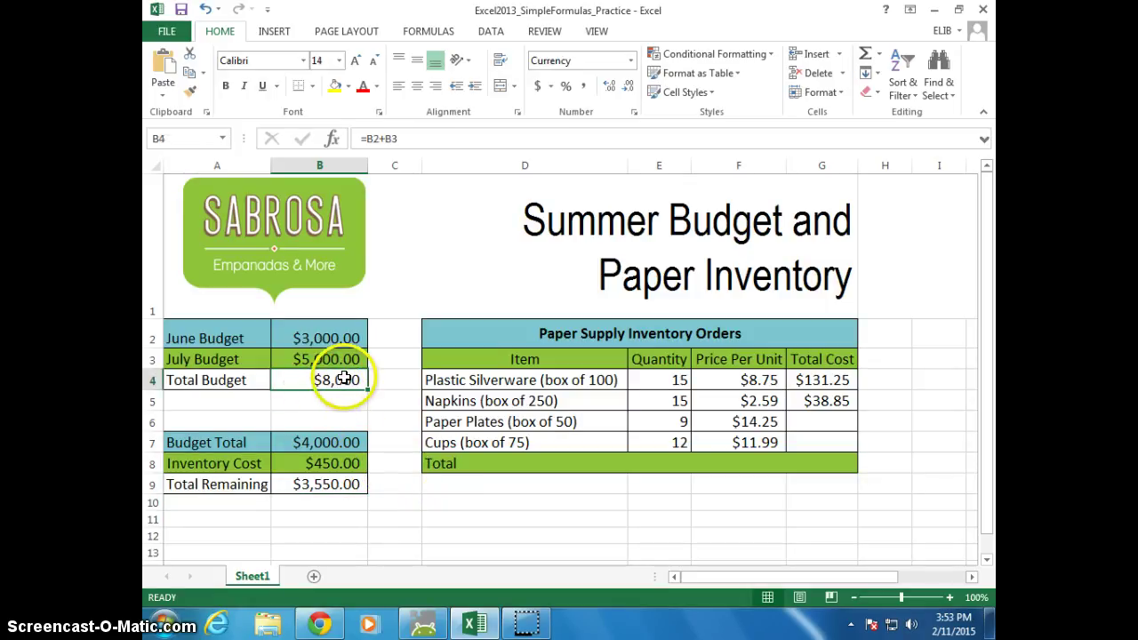
left_click_drag(315, 331, 324, 378)
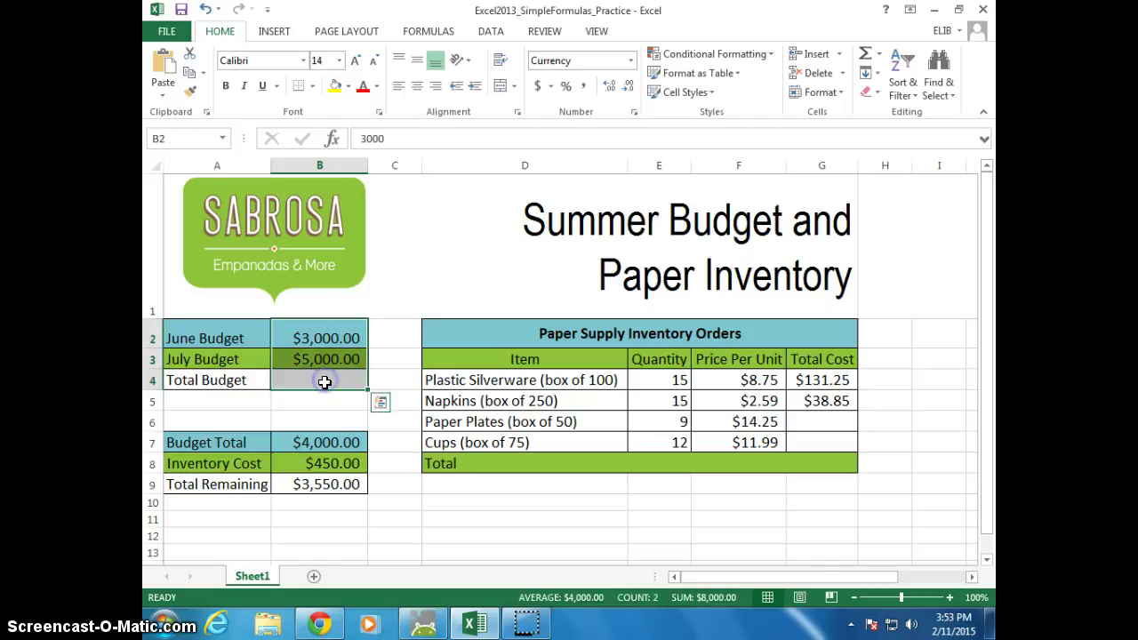
left_click(381, 402)
left_click(399, 292)
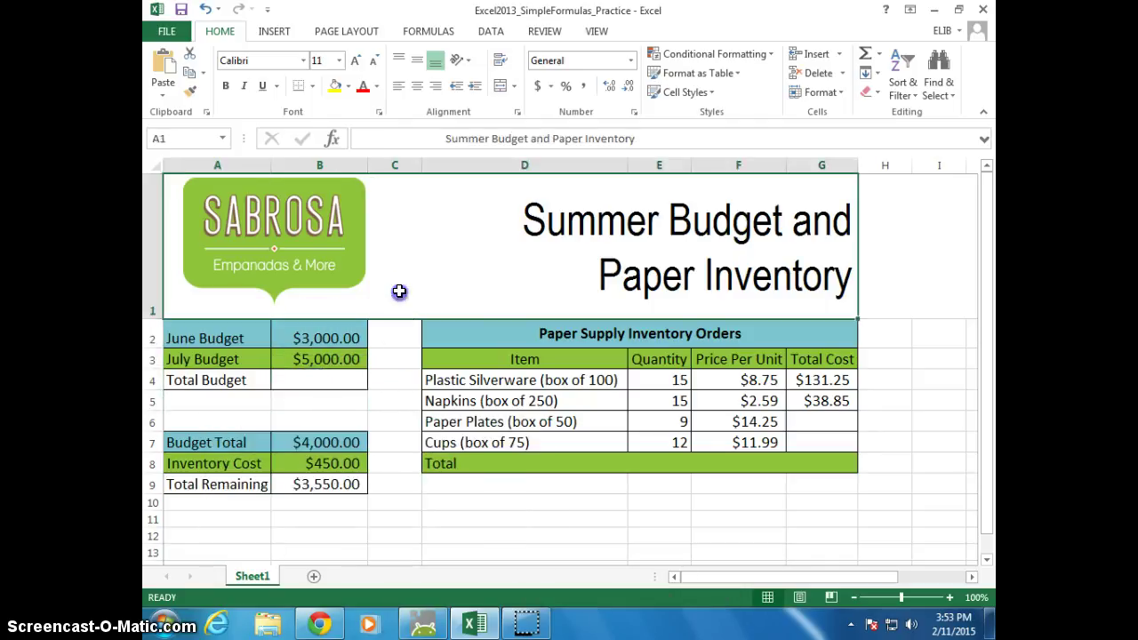
left_click(383, 337)
- Calculate the Total Budget in B4 with AutoSum's Sum function over B2:B3
left_click(345, 382)
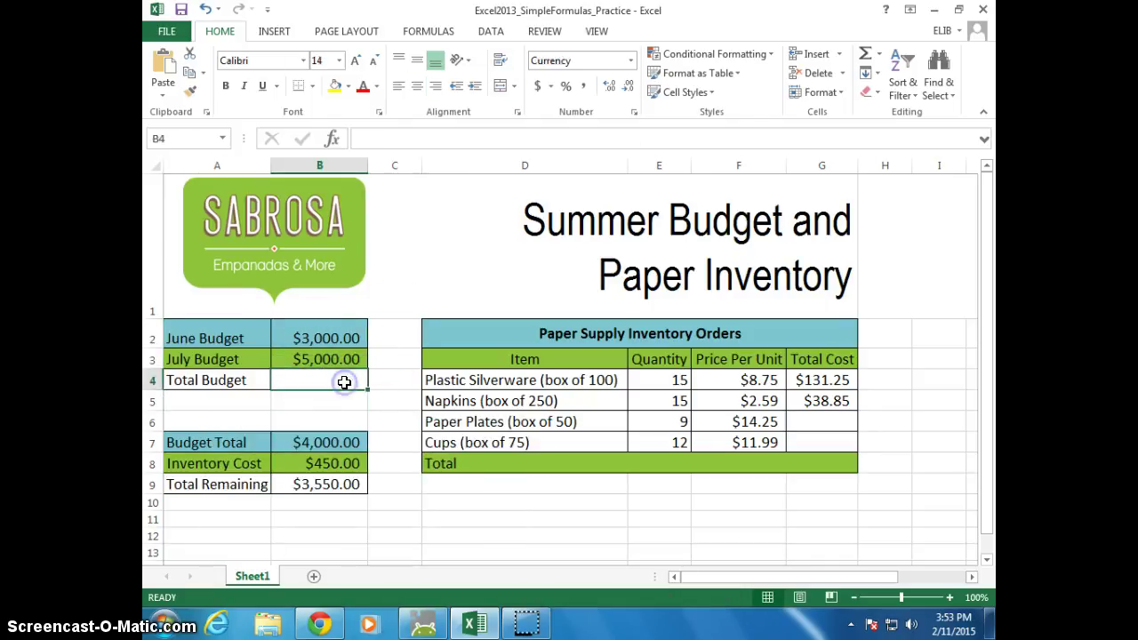
left_click(430, 32)
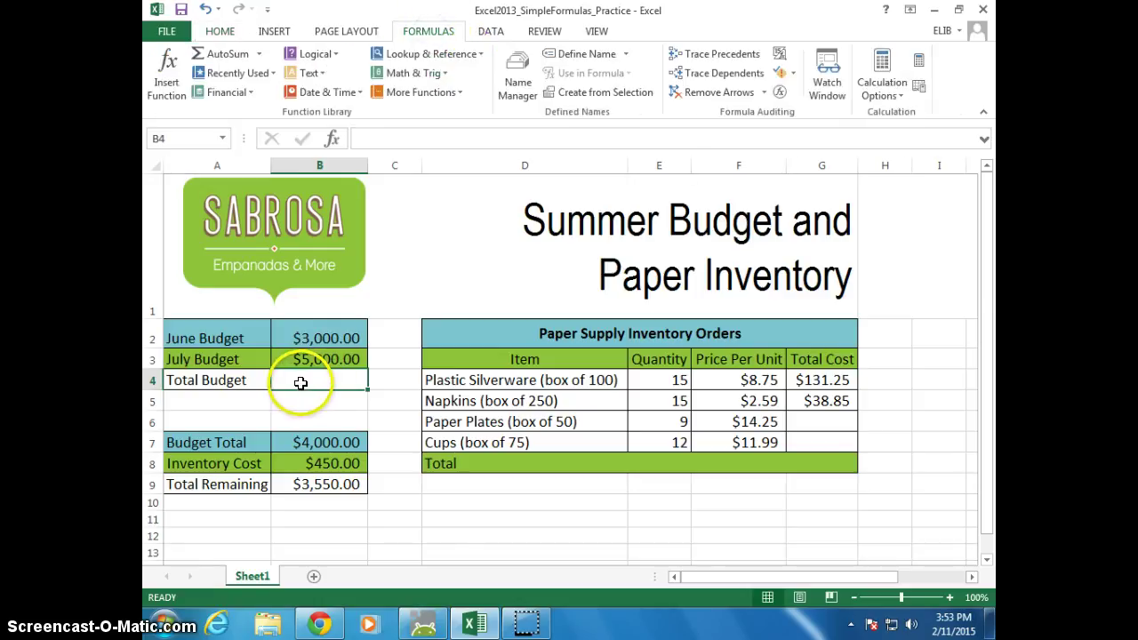
left_click(259, 54)
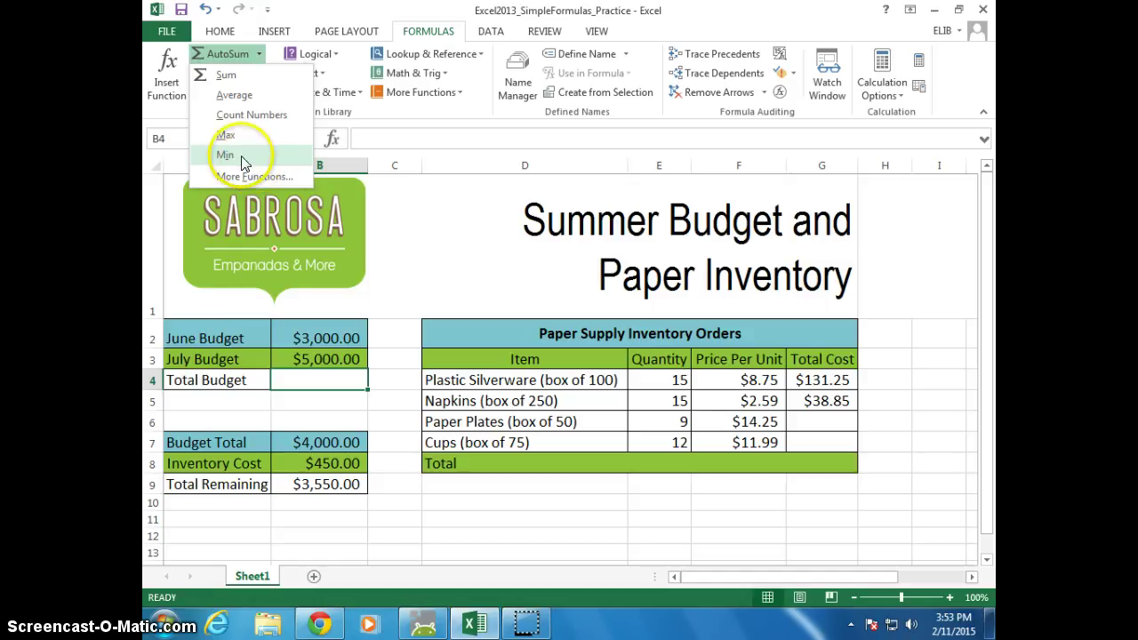
left_click(224, 76)
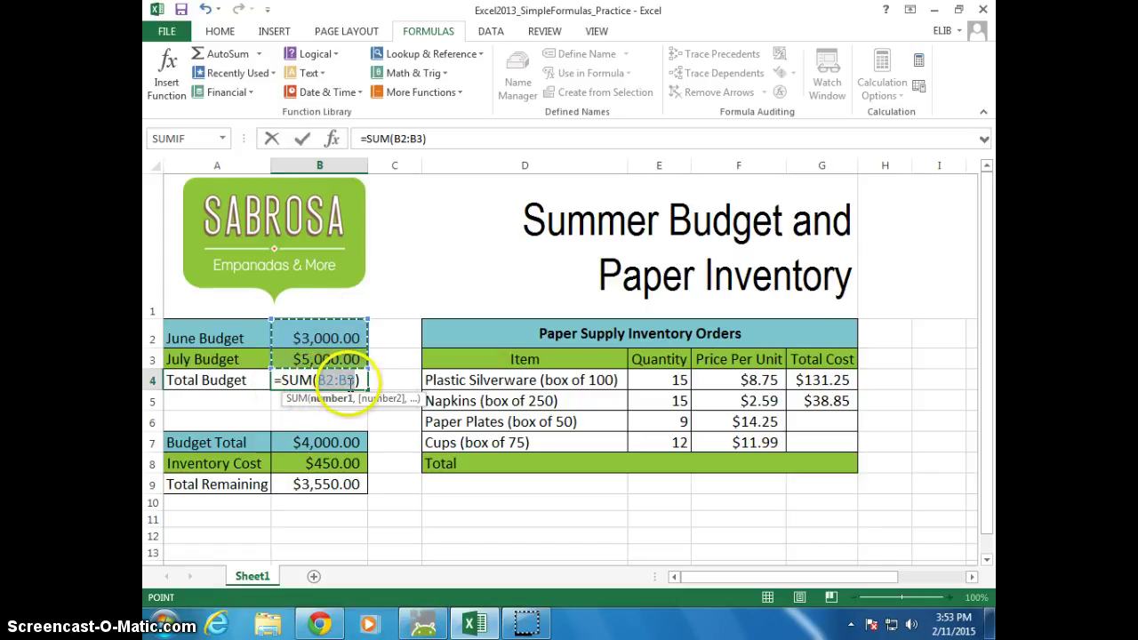
key("Return")
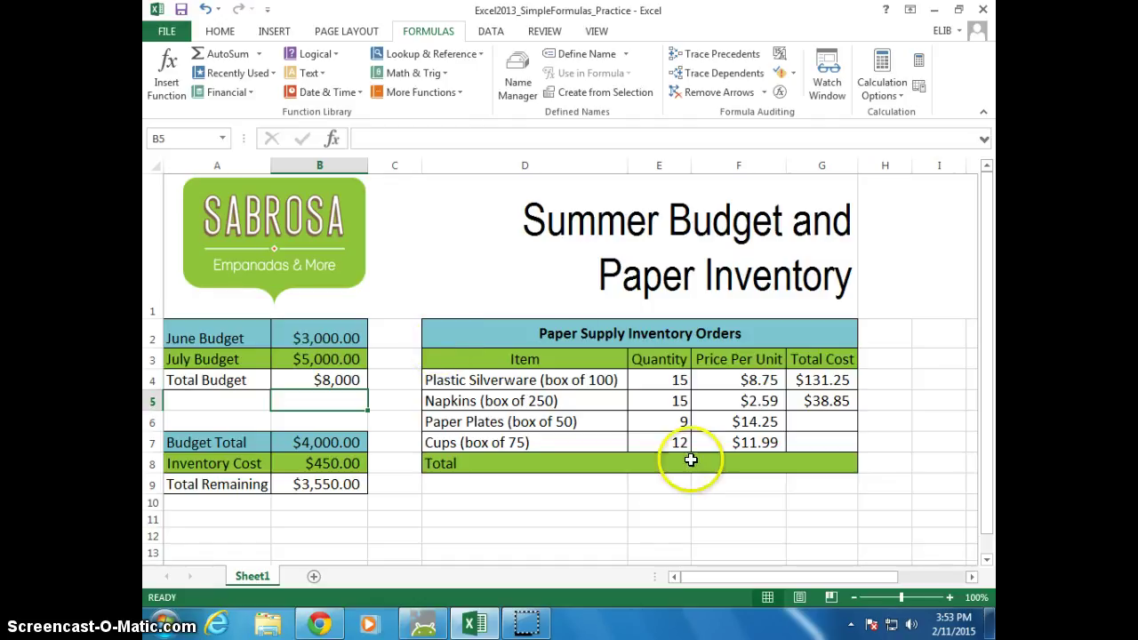
- Search the function library for "sum" and start the SUM function in cell F9 below the Price Per Unit column
left_click(734, 488)
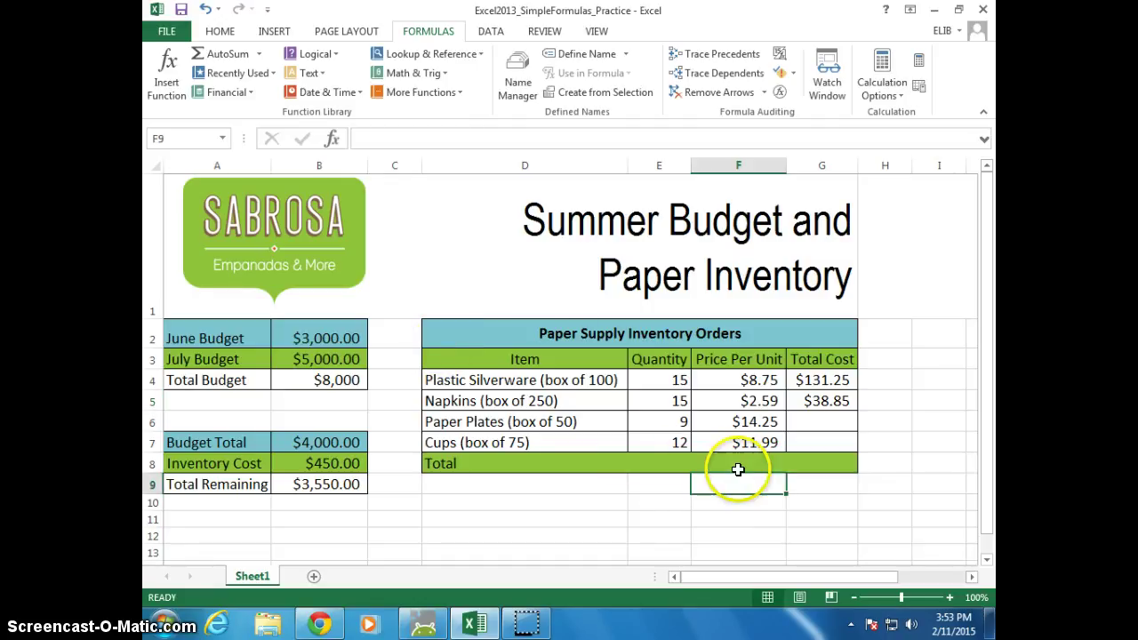
left_click(738, 464)
left_click(737, 485)
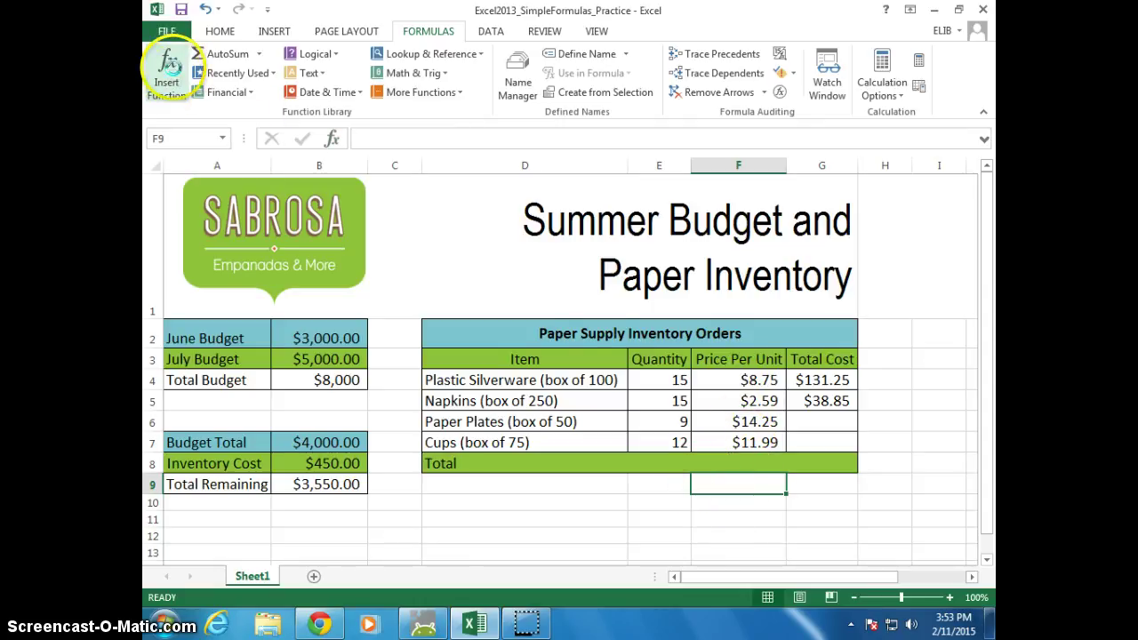
left_click(169, 66)
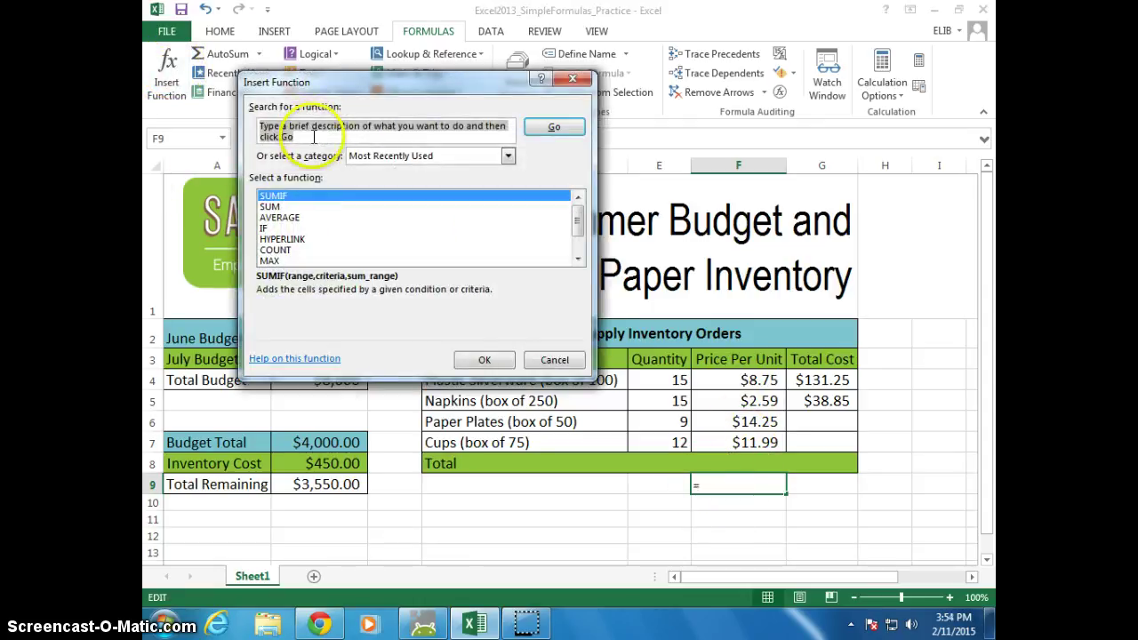
type("su")
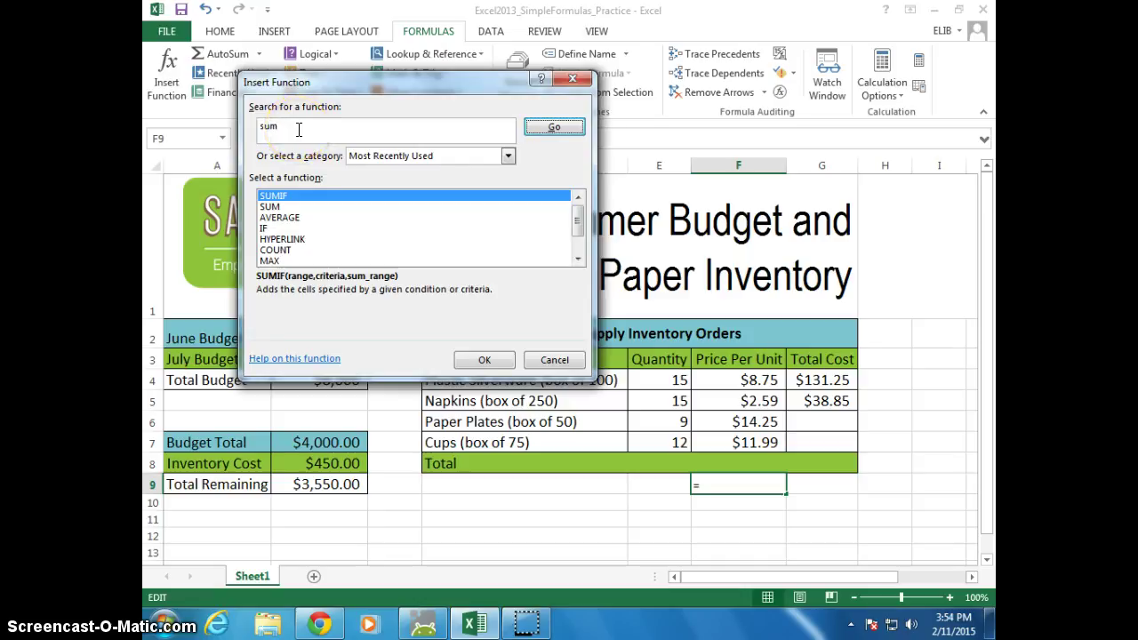
type("m")
key("Return")
left_click(273, 206)
left_click(270, 196)
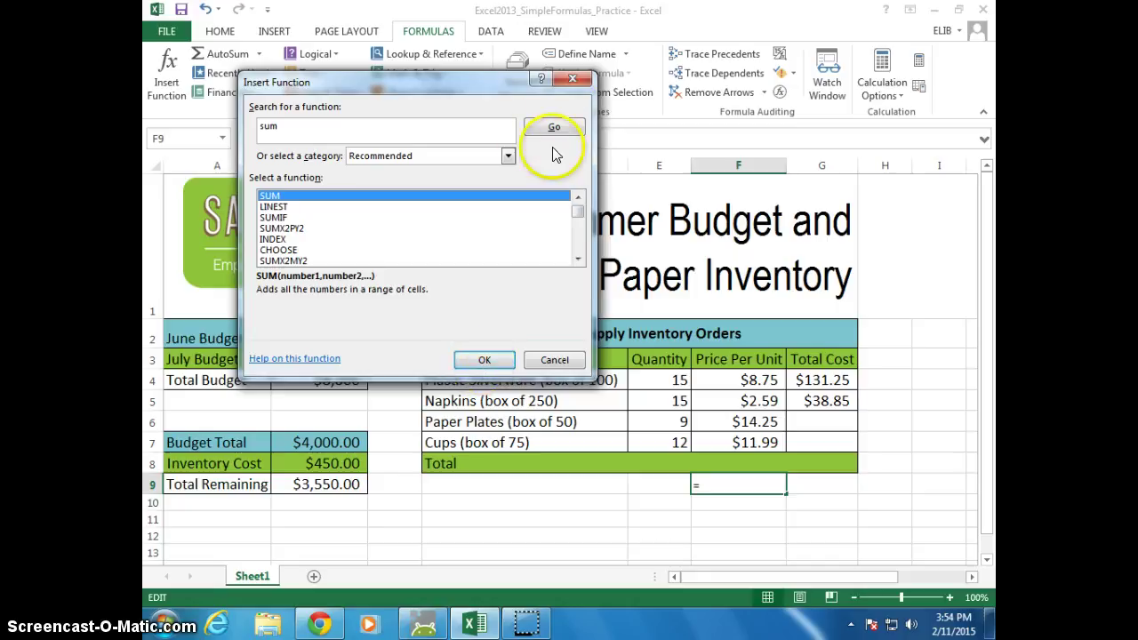
left_click(483, 361)
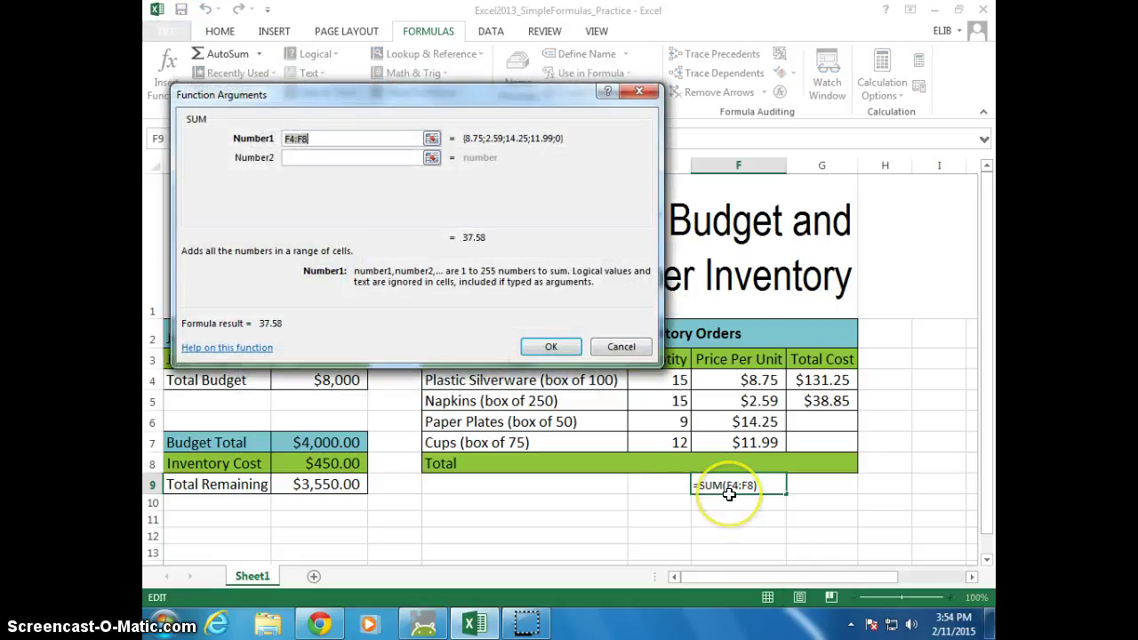
- Set the SUM function's first argument to the unit prices F4:F7, and cancel the function
left_click_drag(503, 107, 485, 86)
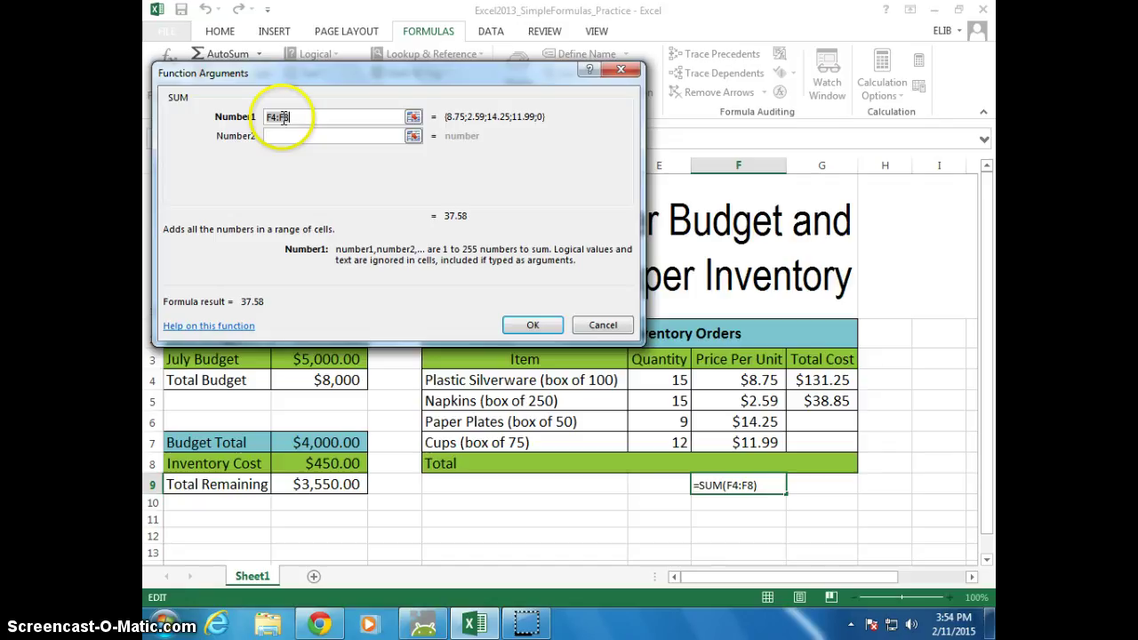
left_click(730, 382)
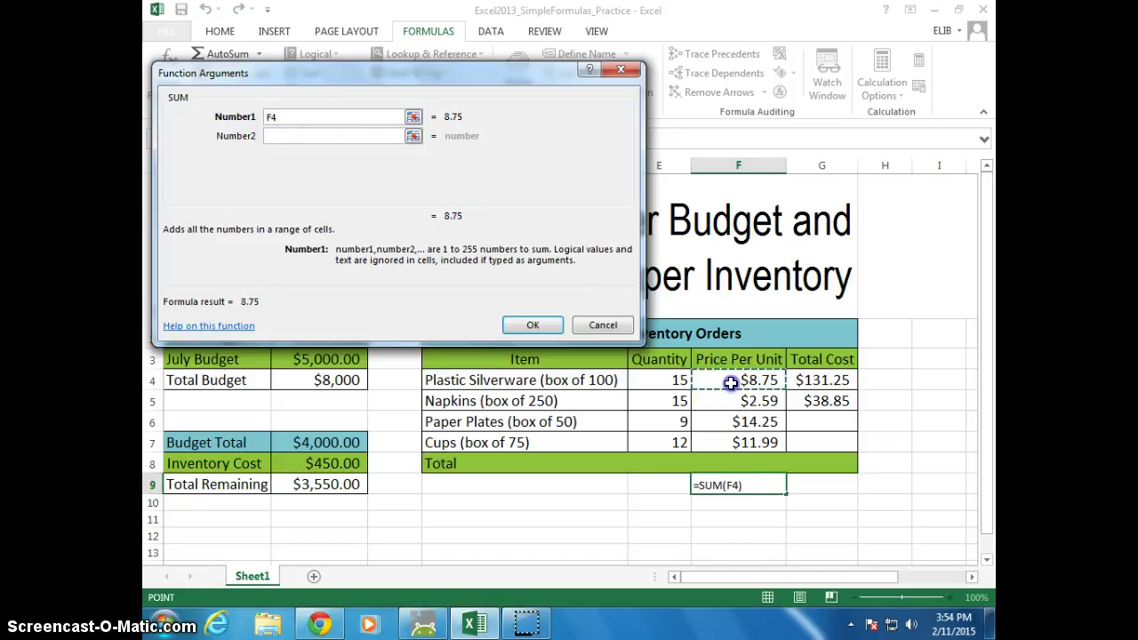
left_click_drag(730, 383, 738, 446)
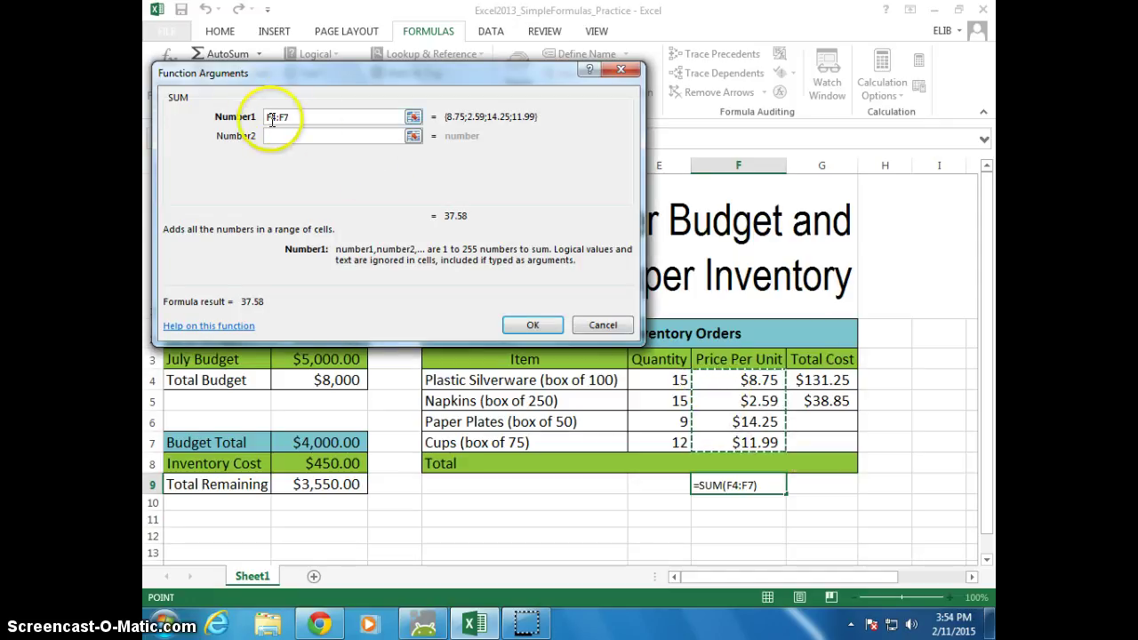
left_click(603, 326)
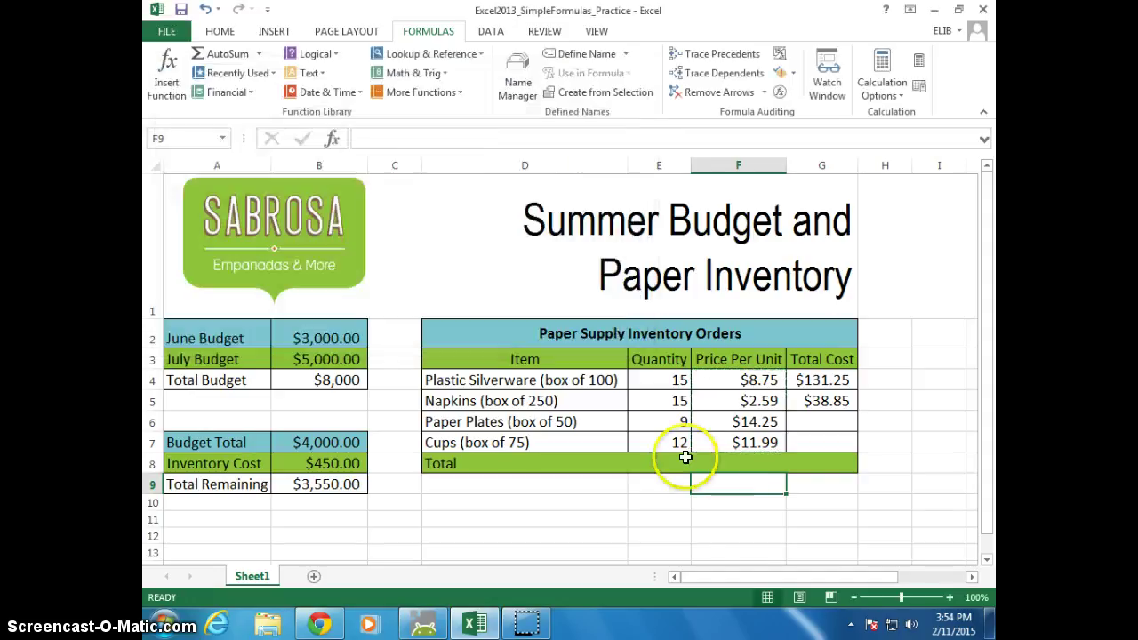
- Calculate the average unit price in F9 with AutoSum's Average function over F4:F7
left_click(737, 538)
left_click(731, 483)
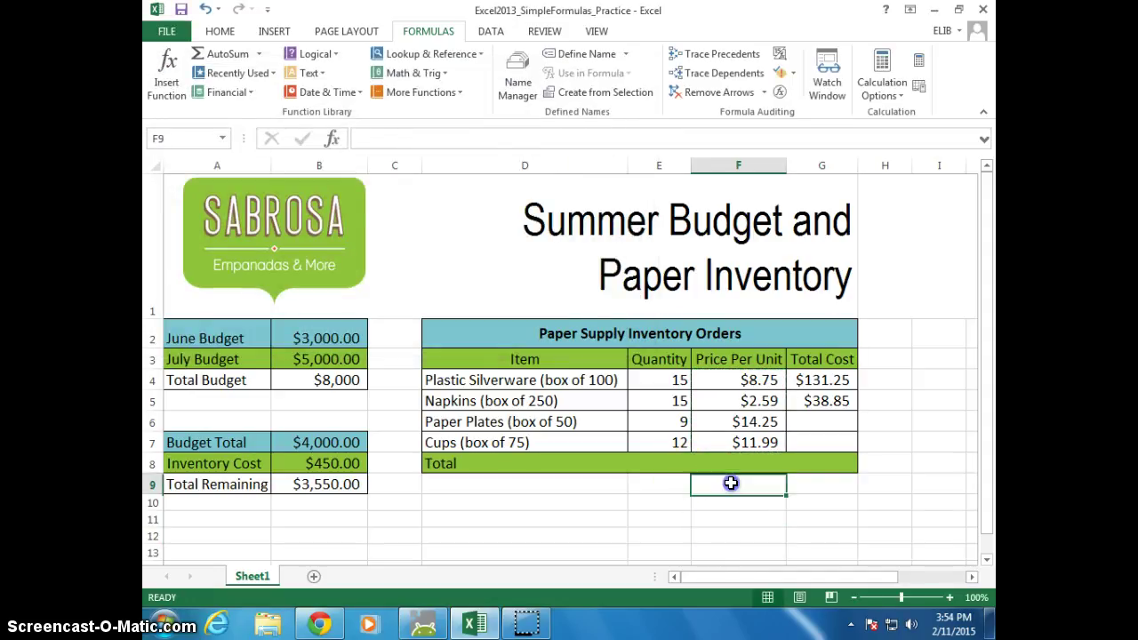
left_click(731, 487)
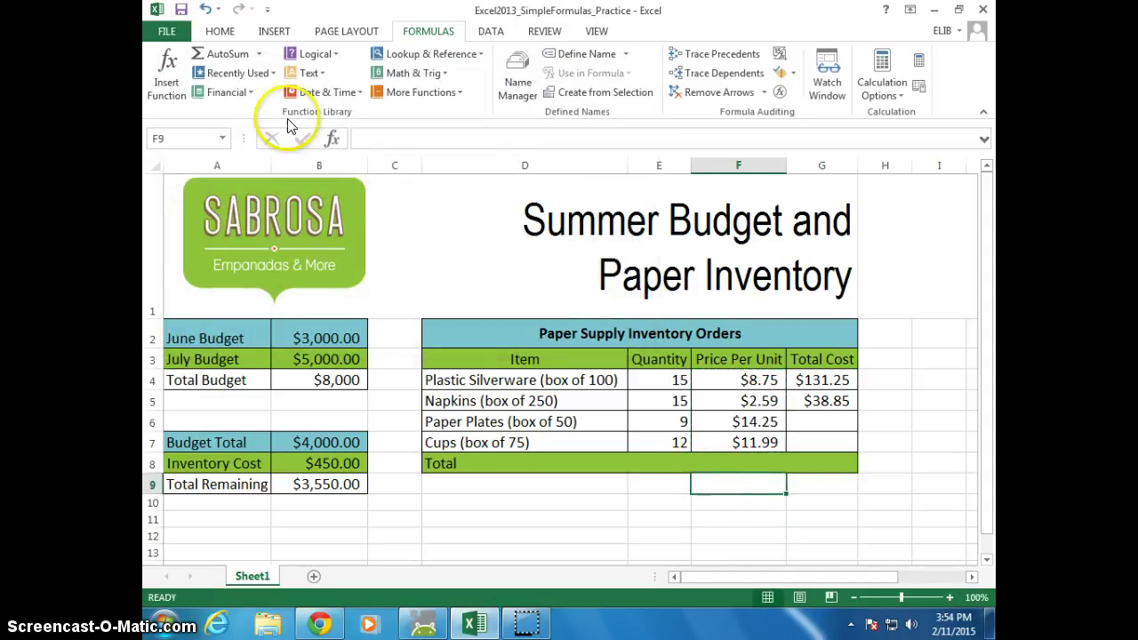
left_click(260, 55)
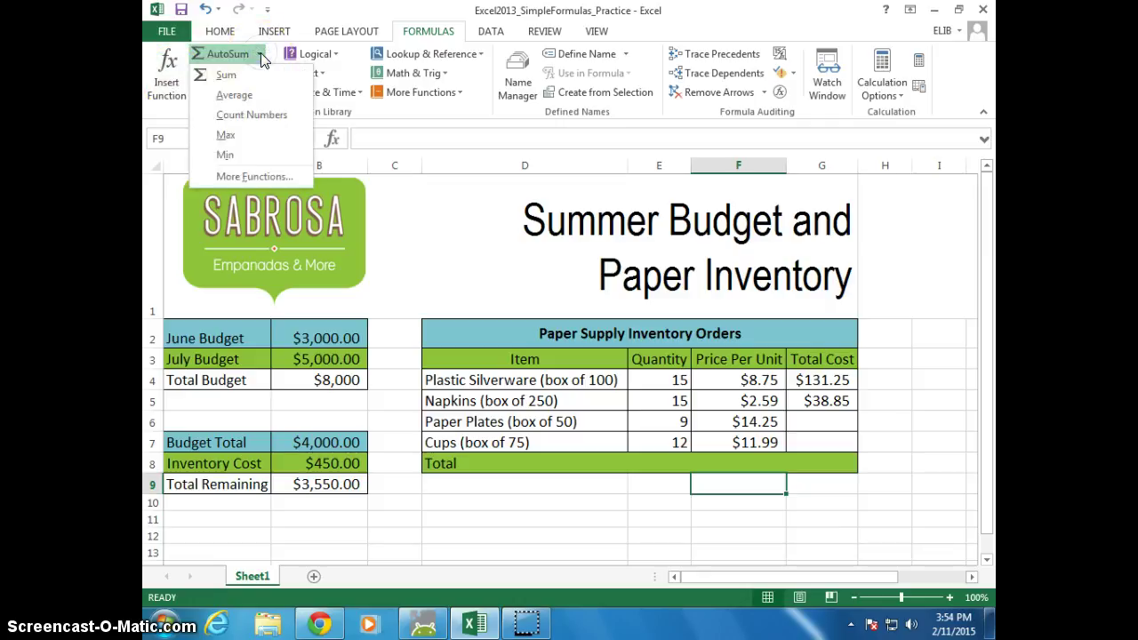
left_click(233, 95)
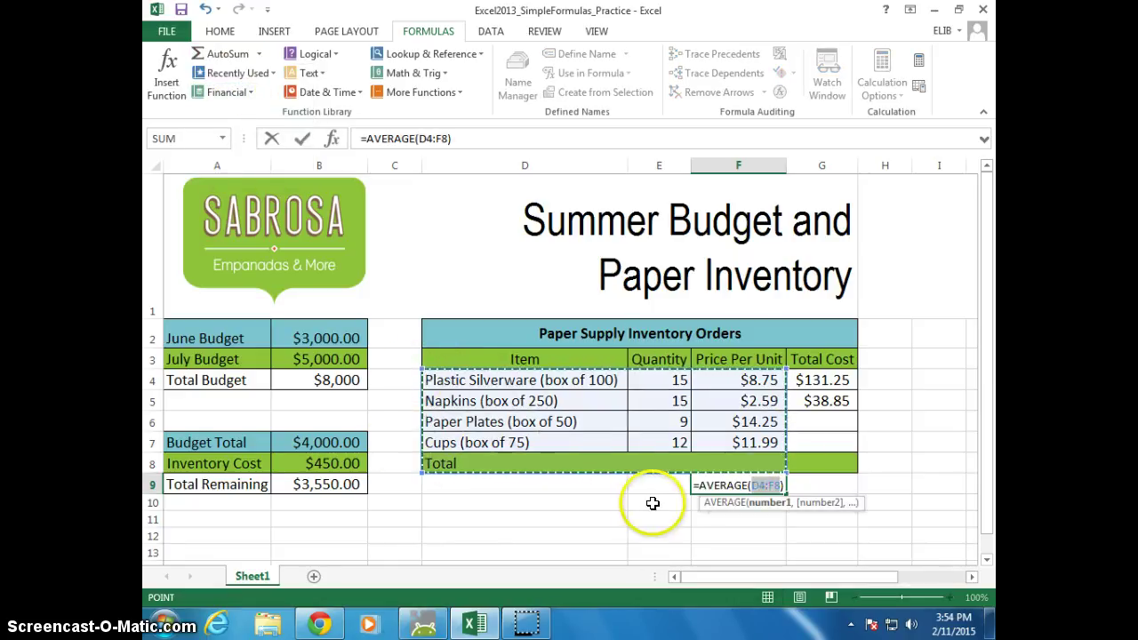
left_click_drag(747, 380, 746, 454)
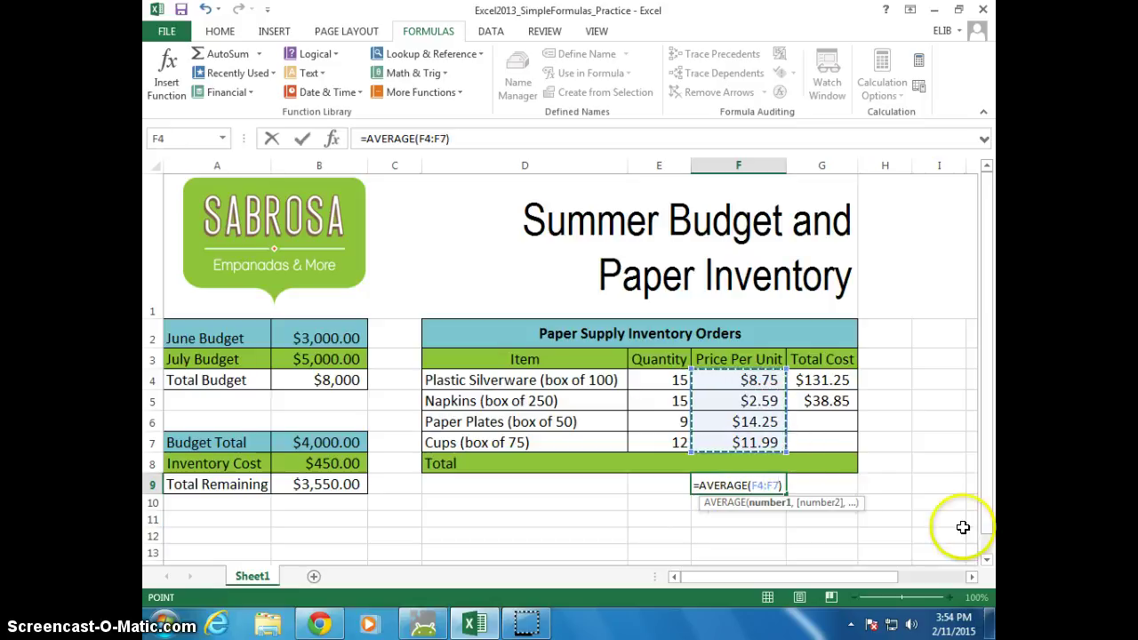
key("Return")
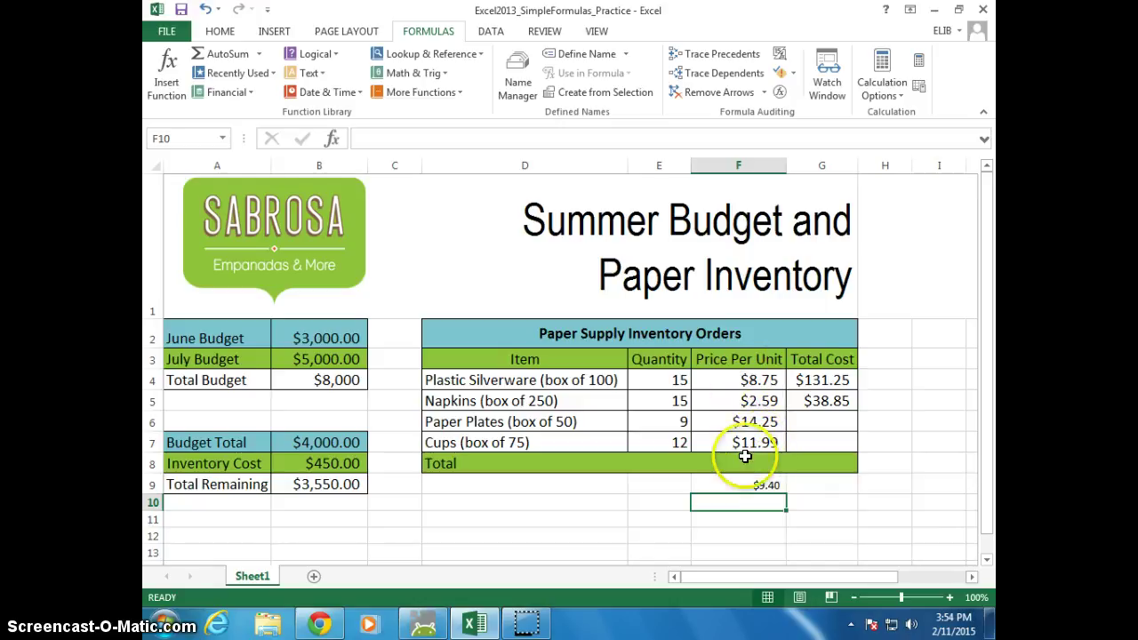
- Find the highest quantity in E9 with AutoSum's Max function over E4:E7
left_click(661, 504)
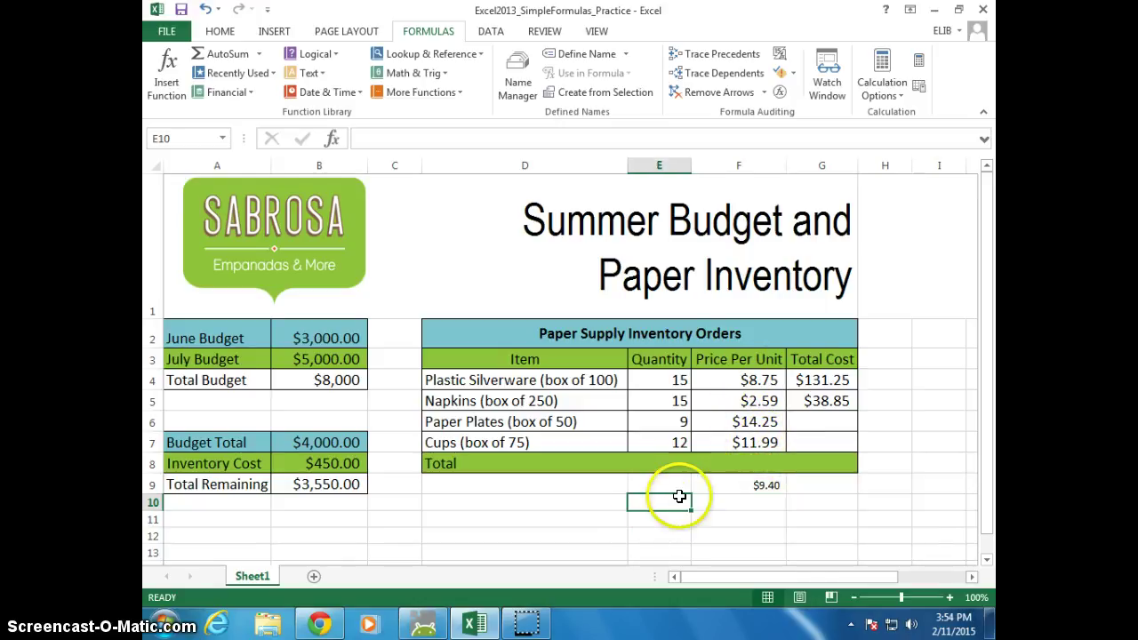
left_click(660, 486)
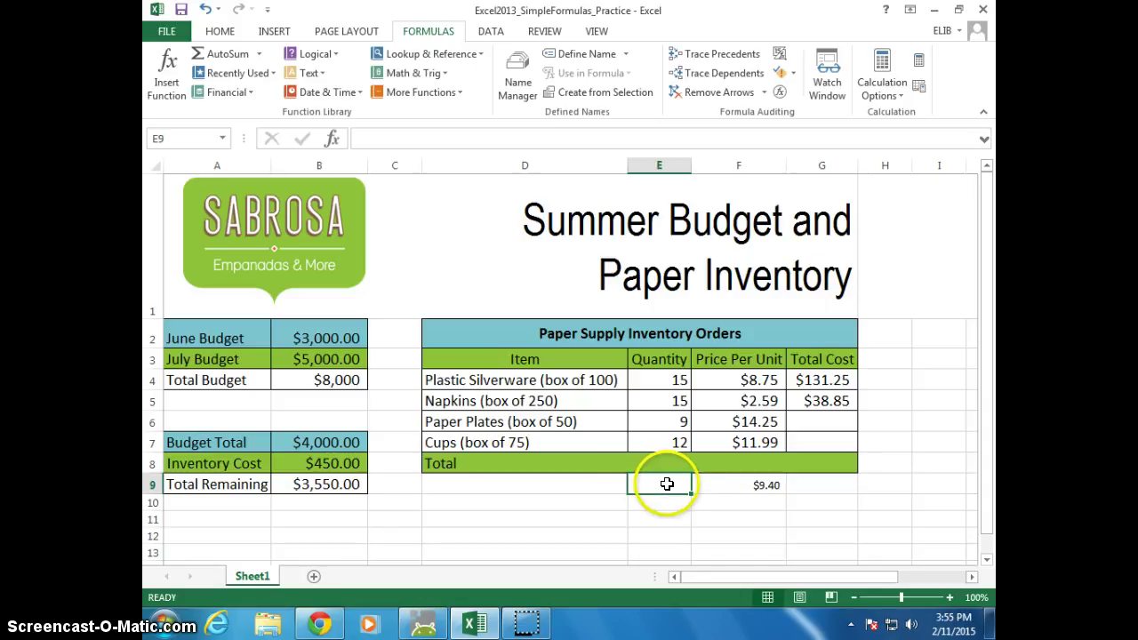
left_click(257, 54)
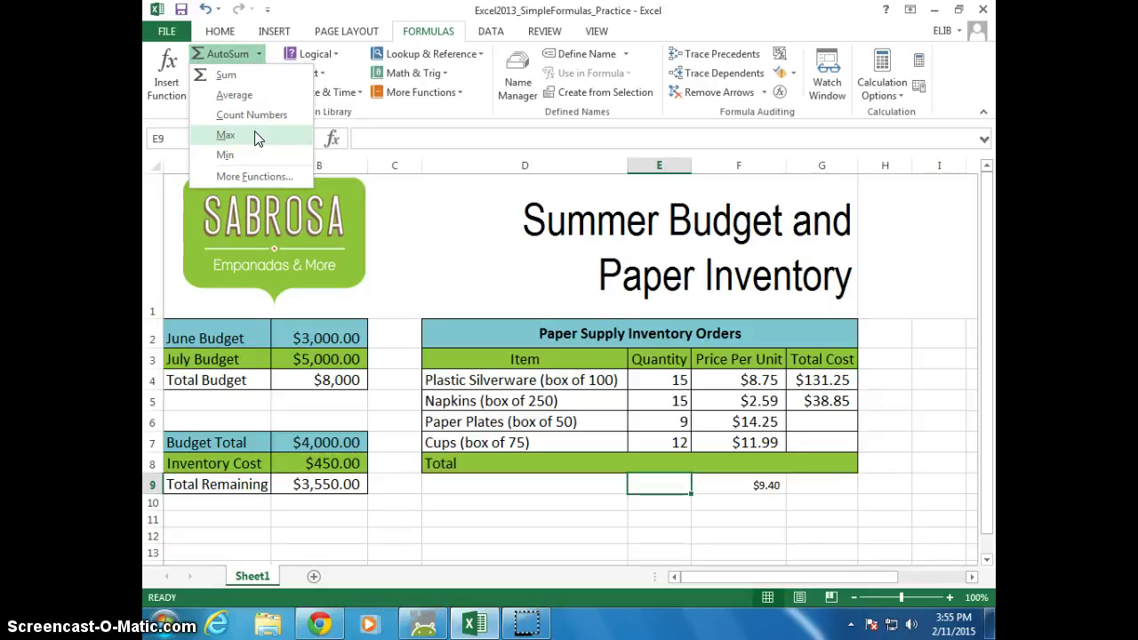
left_click(226, 135)
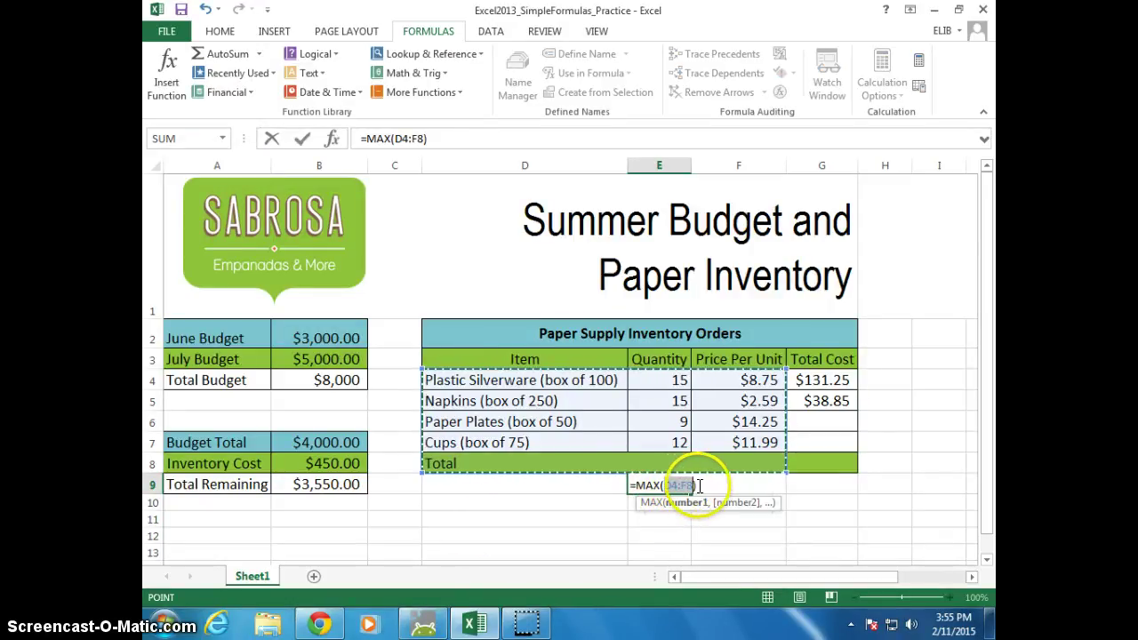
left_click(660, 379)
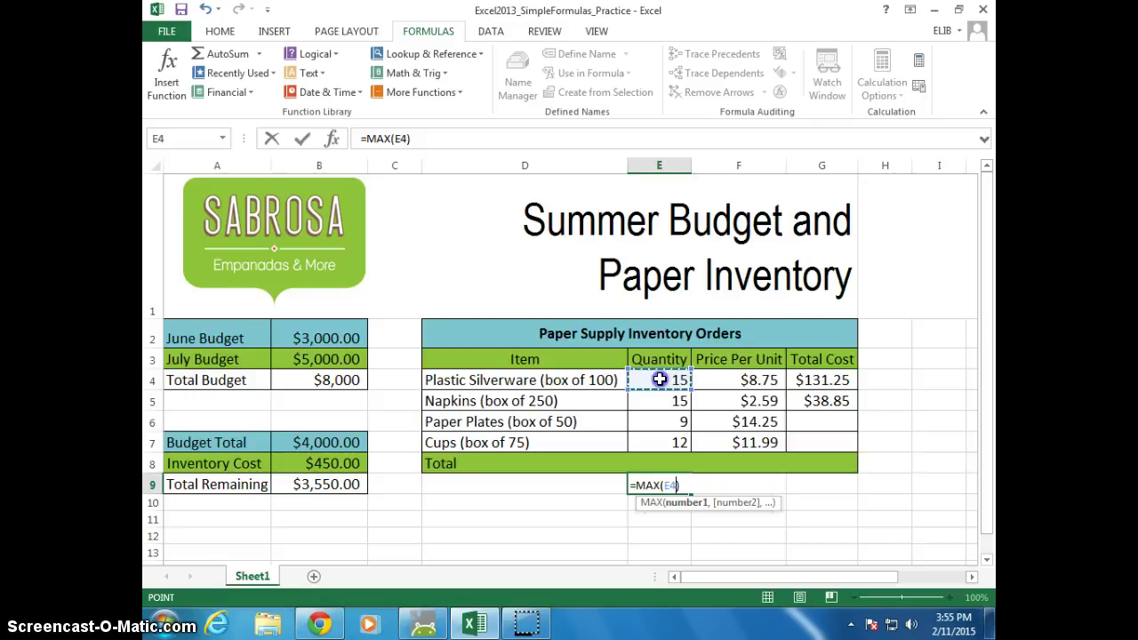
left_click_drag(660, 384, 661, 445)
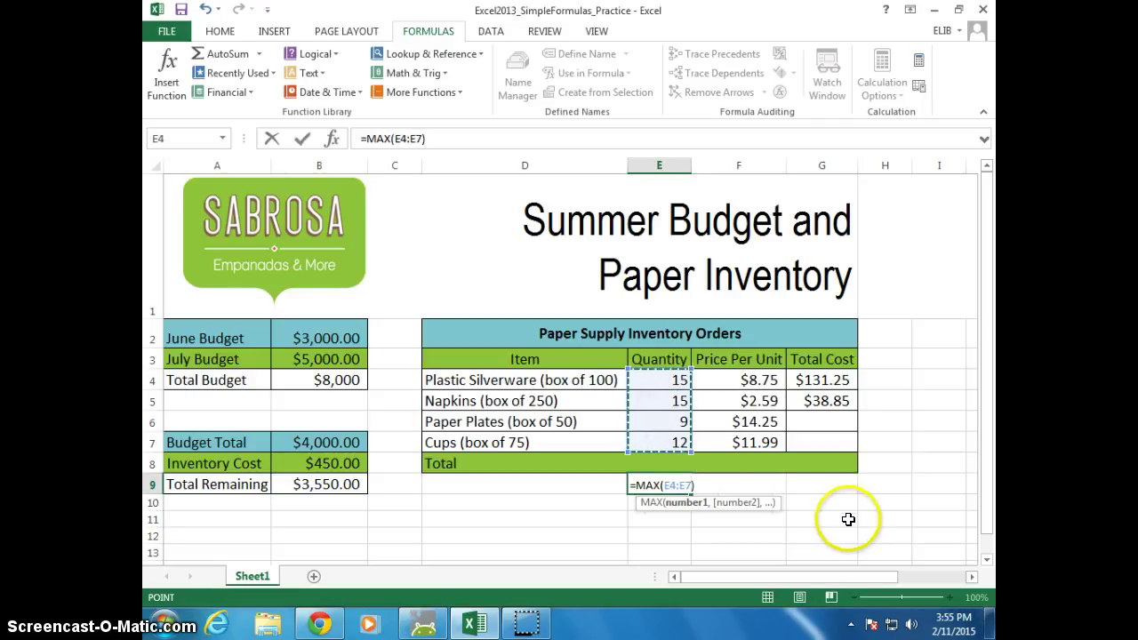
key("Return")
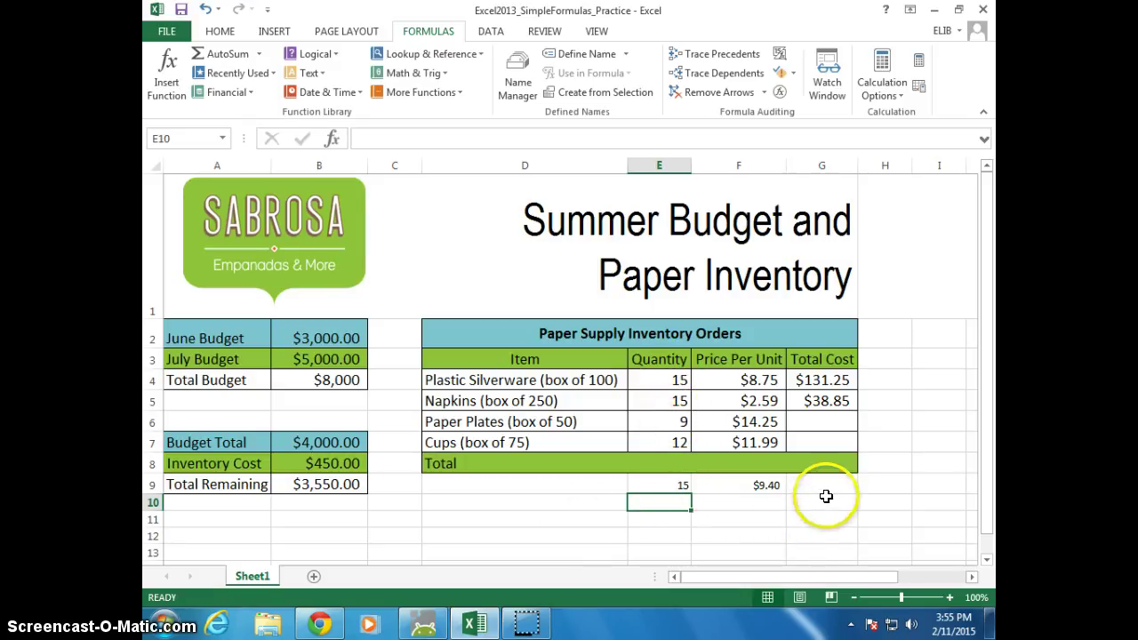
- Clear cell E9 and enter the formula =max(E4:E7) there by hand
left_click(676, 485)
key("Delete")
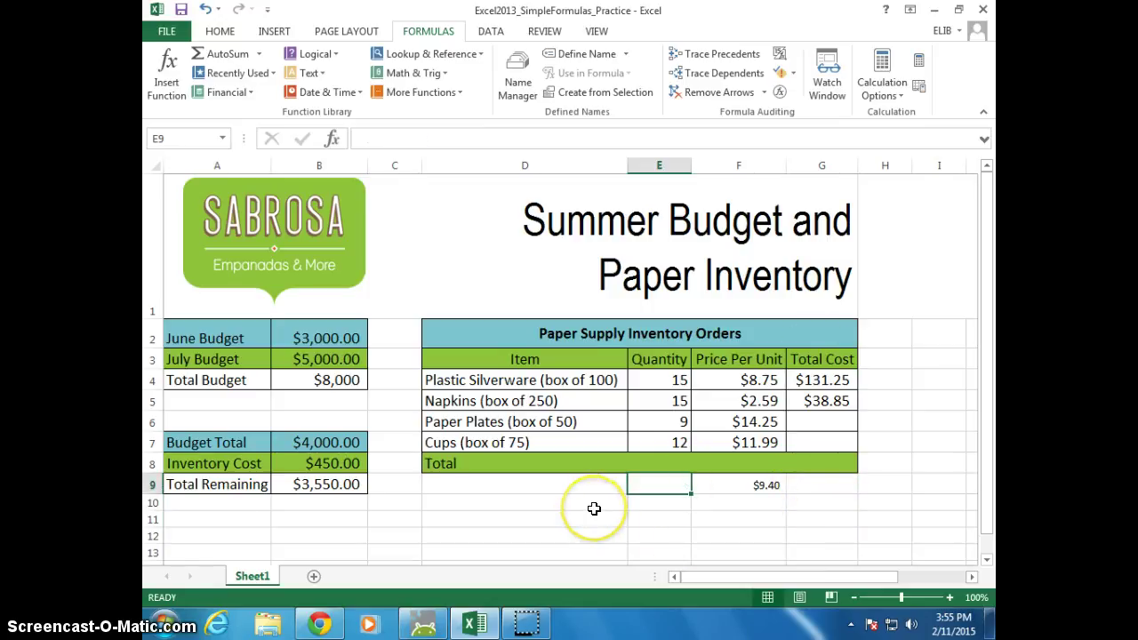
type("=max")
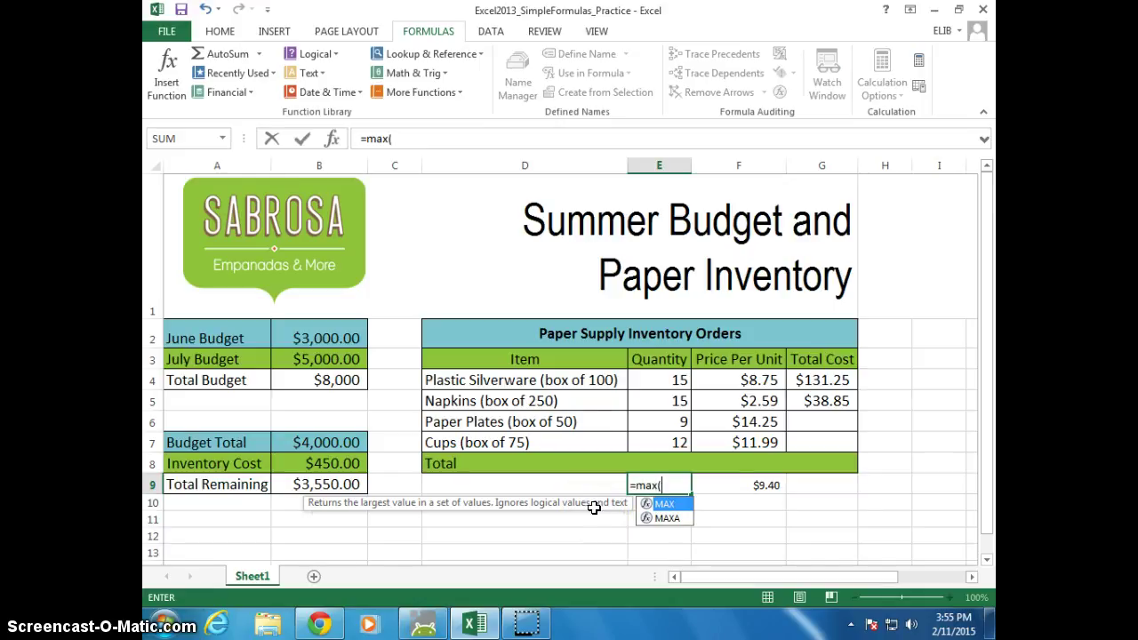
type("(")
left_click_drag(653, 380, 669, 438)
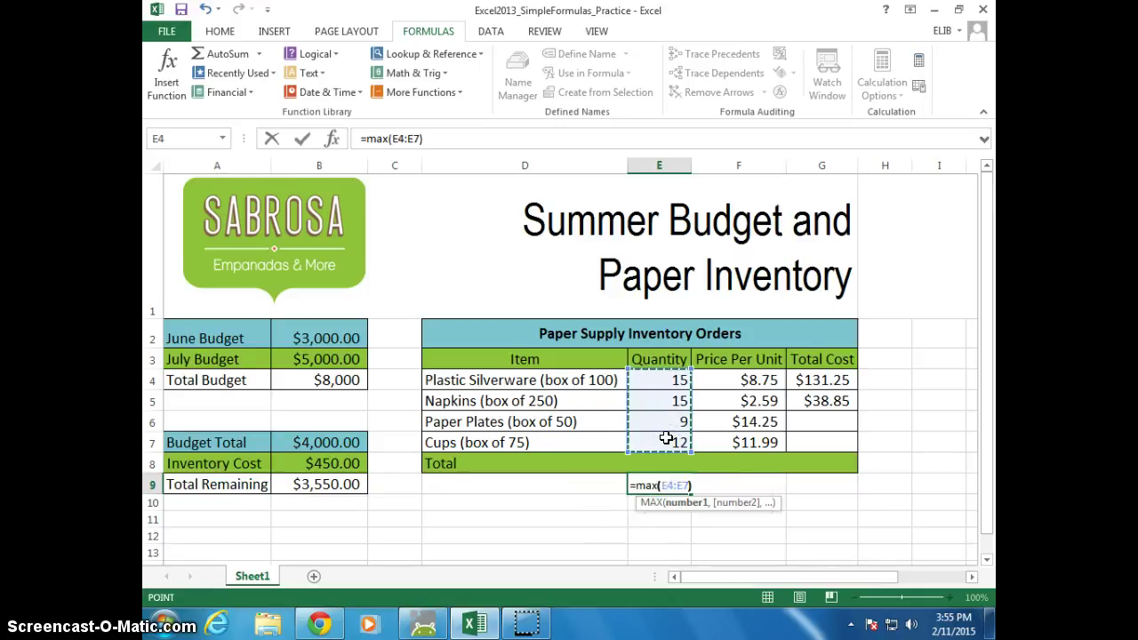
type(")")
key("Return")
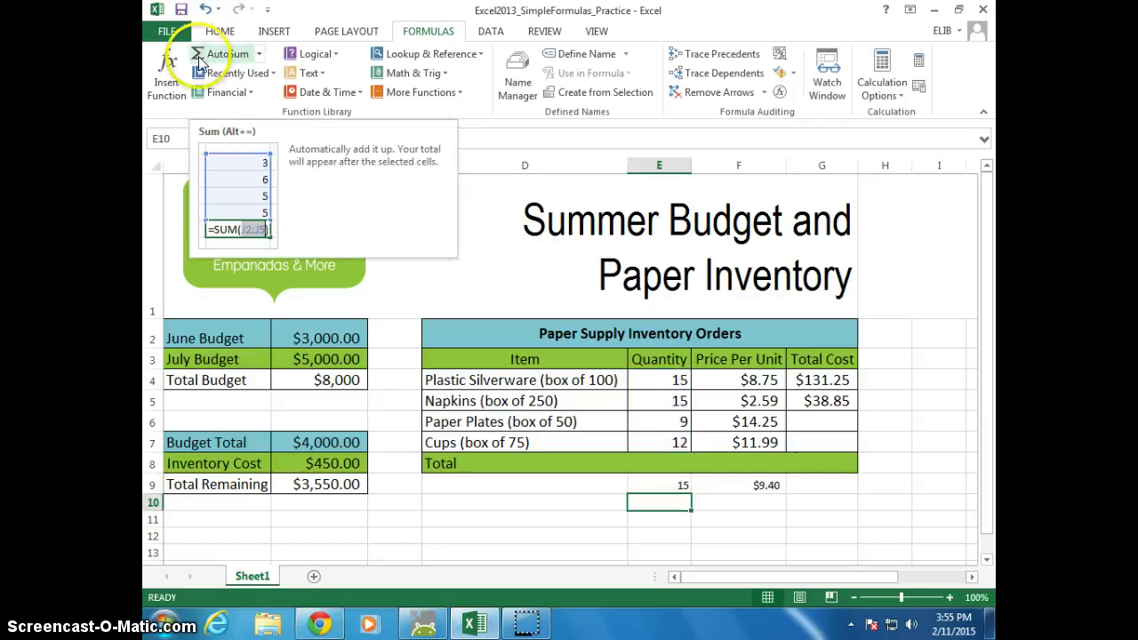
- Search the available functions for "count" and insert the COUNT function into cell E10
left_click(260, 55)
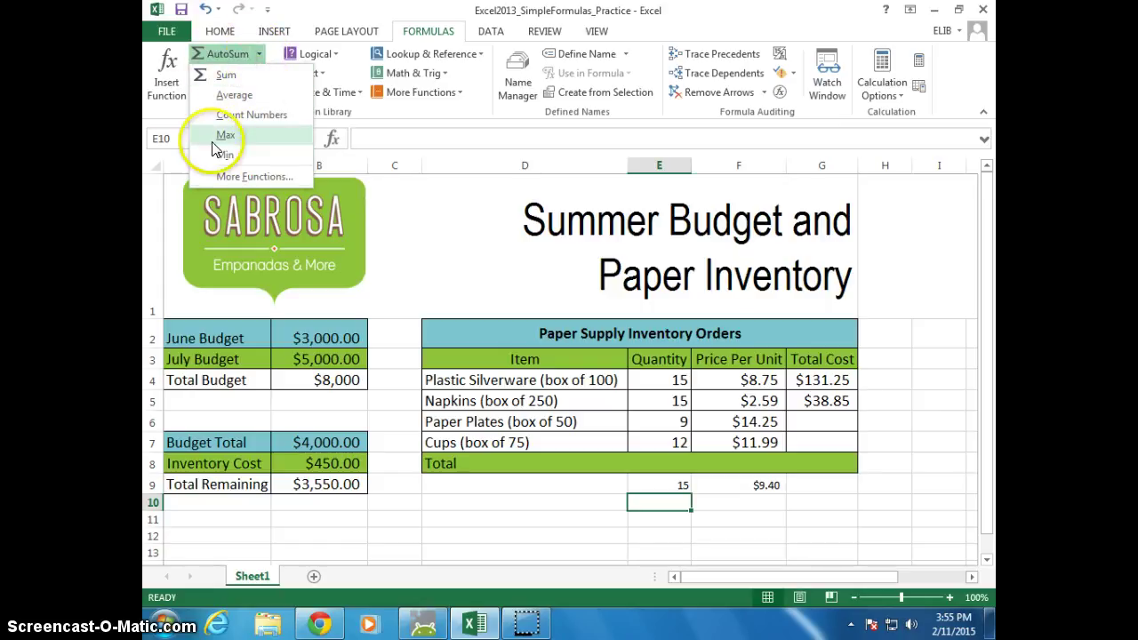
left_click(236, 176)
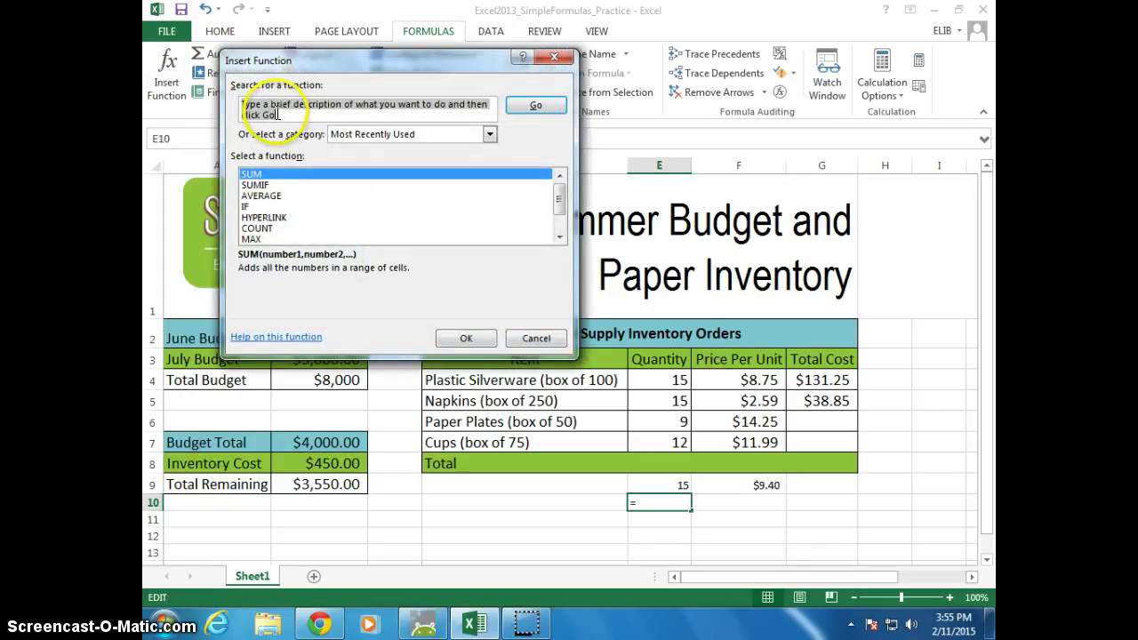
scroll(562, 236, "down", 1)
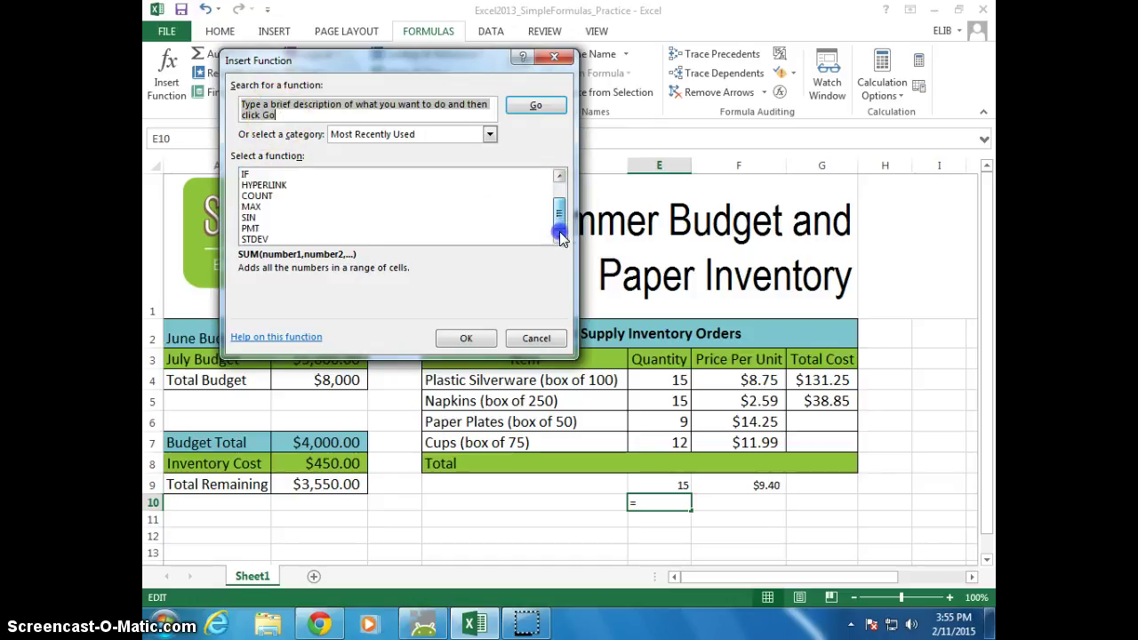
left_click_drag(560, 232, 555, 196)
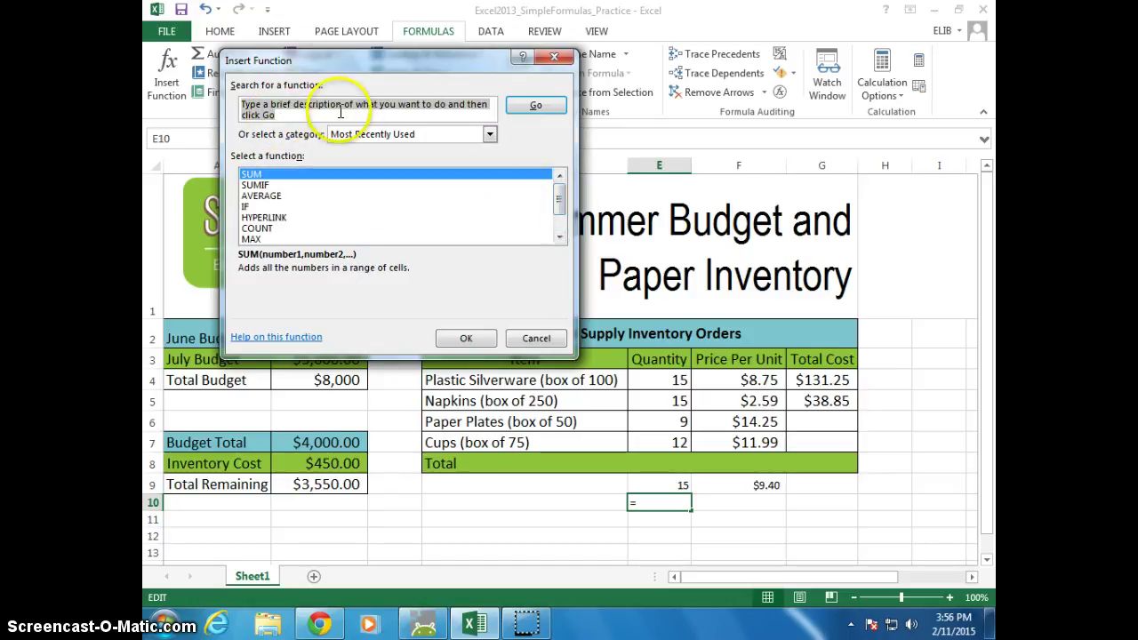
type("cxo")
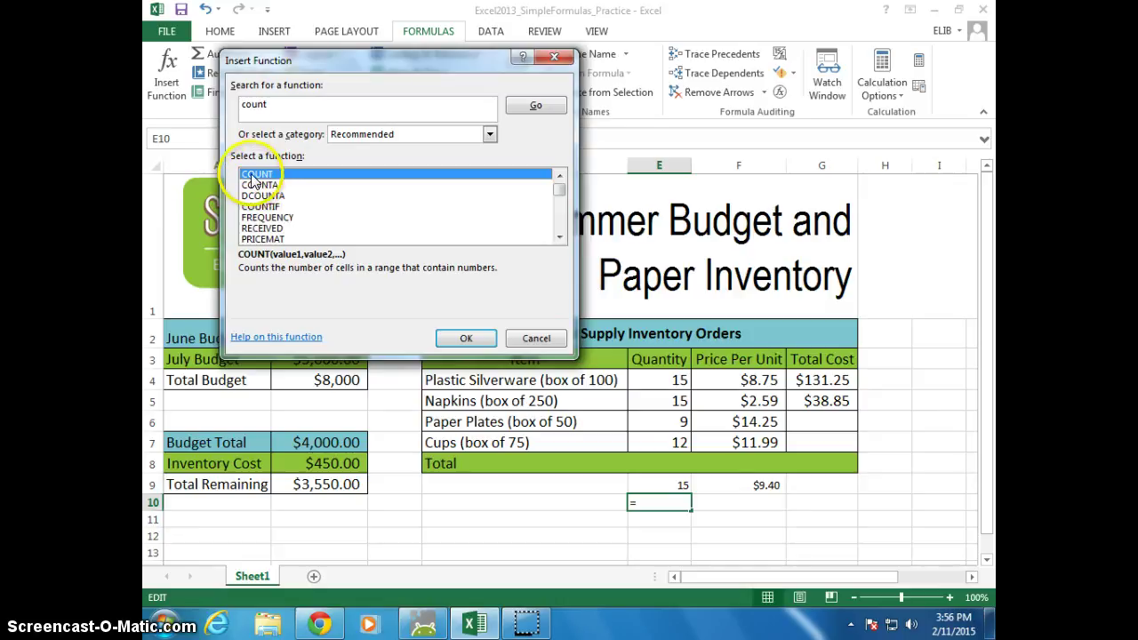
left_click(466, 338)
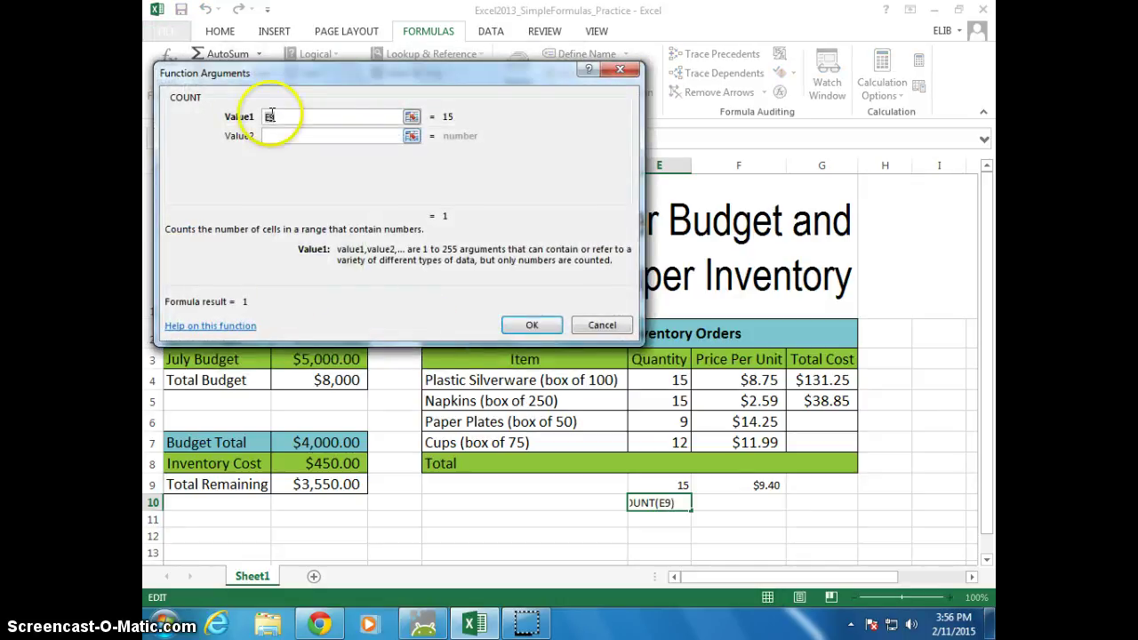
- Set COUNT's first argument to the quantities E4:E7, confirm the function, and review the counted cells
left_click_drag(674, 381, 673, 442)
key("Return")
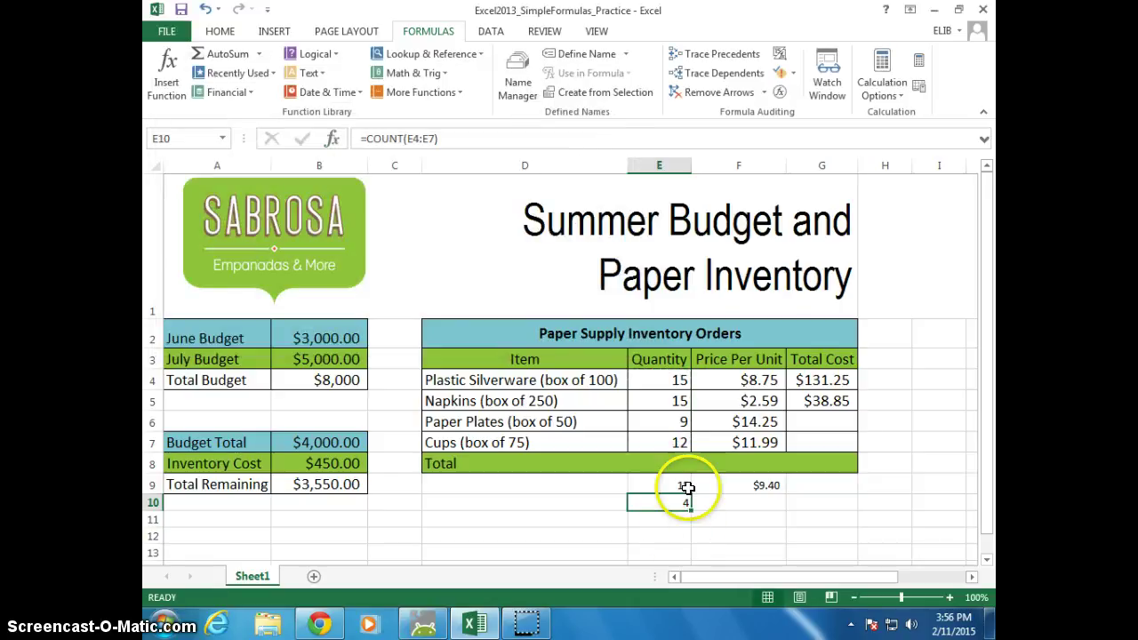
left_click(672, 381)
left_click(665, 401)
left_click(665, 442)
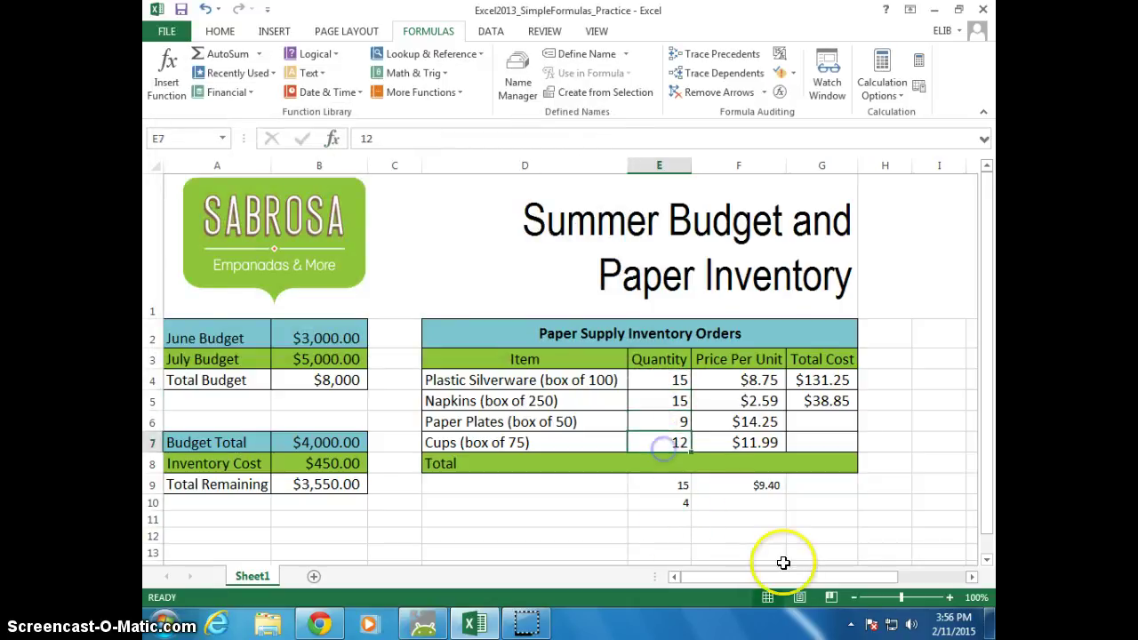
left_click(674, 502)
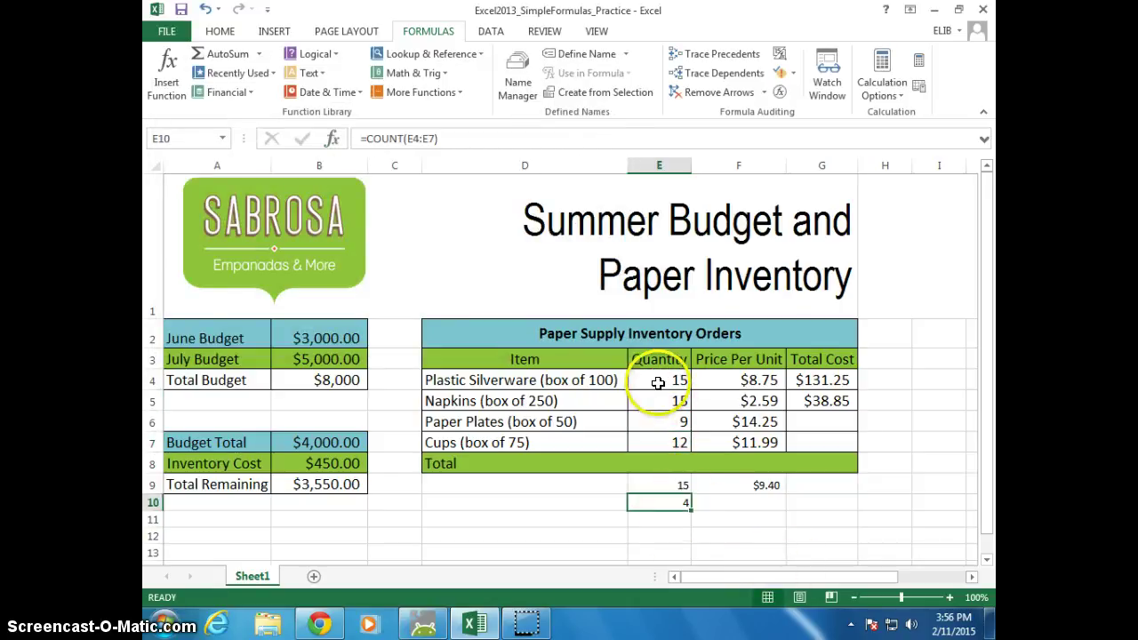
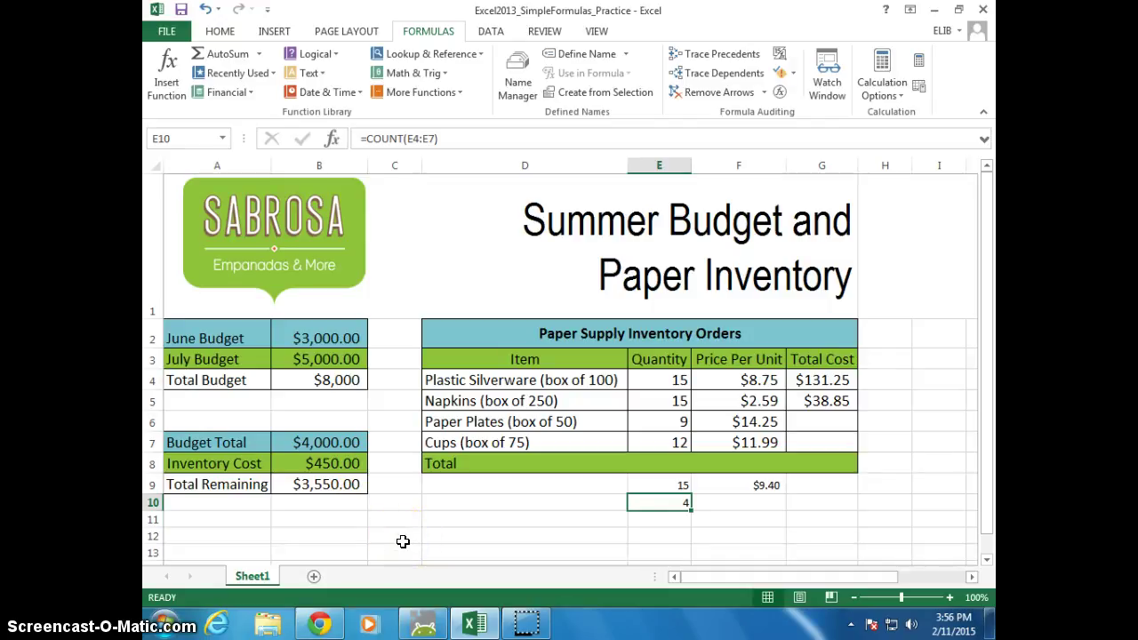
- Switch to Chrome and read page 2 of the Excel 2013 Simple Formulas tutorial, on creating formulas and modifying referenced values
left_click(320, 625)
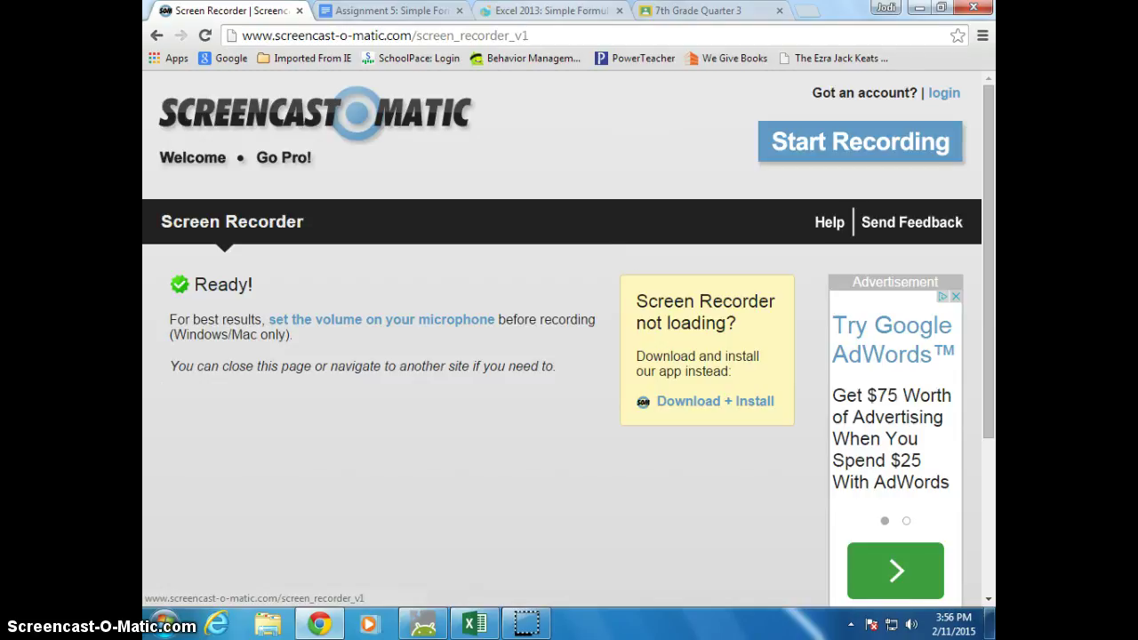
left_click(551, 11)
scroll(750, 452, "down", 8)
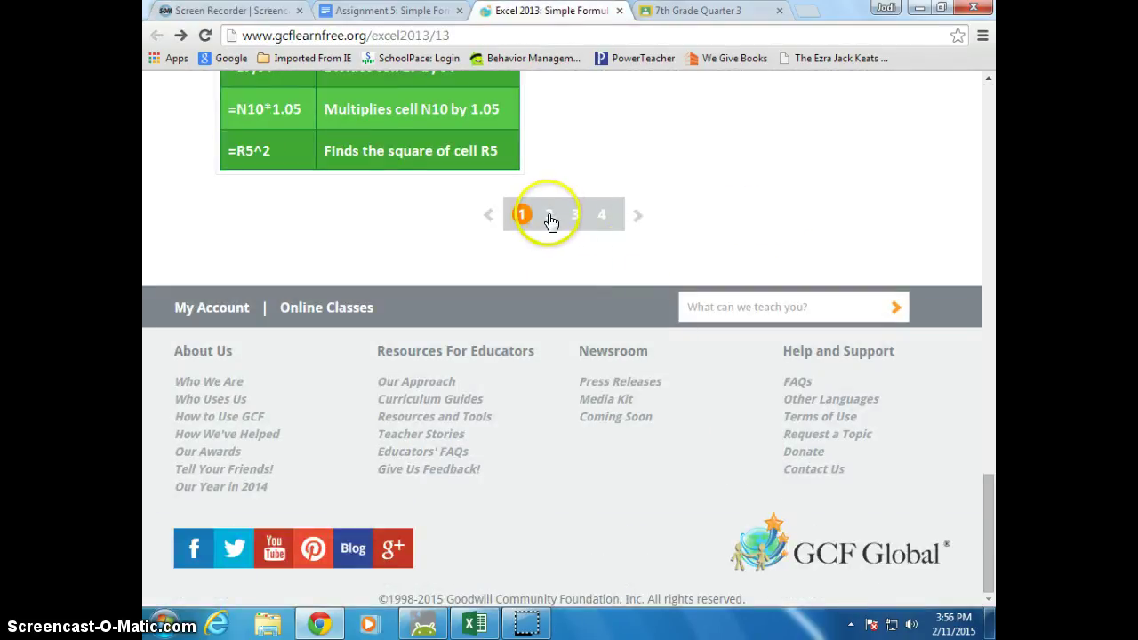
left_click(544, 214)
scroll(703, 312, "down", 3)
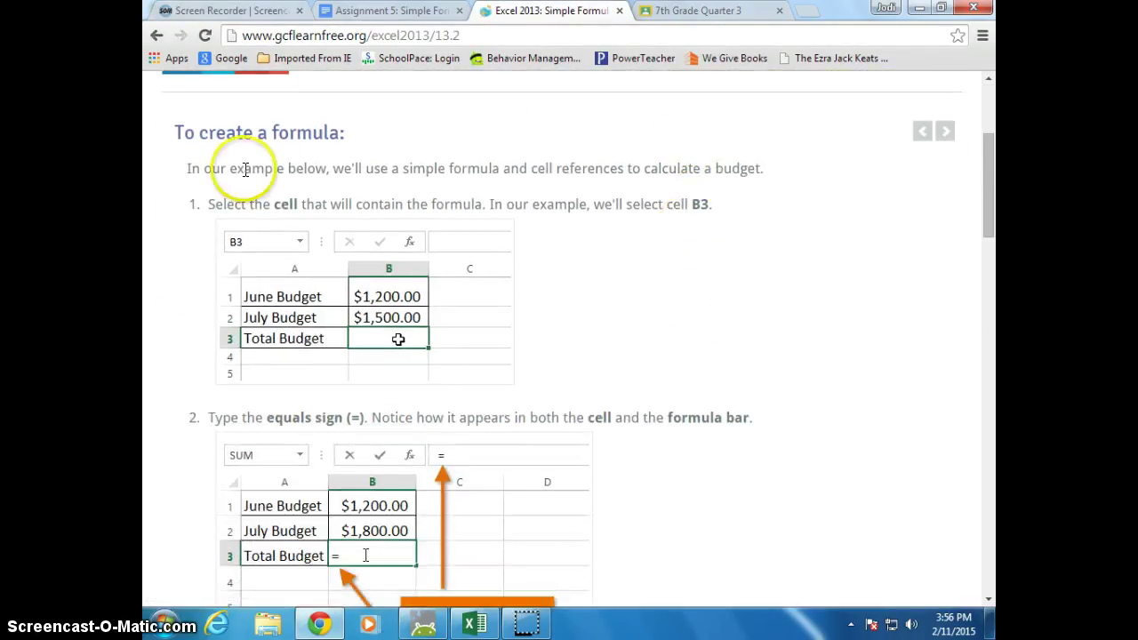
scroll(407, 564, "down", 5)
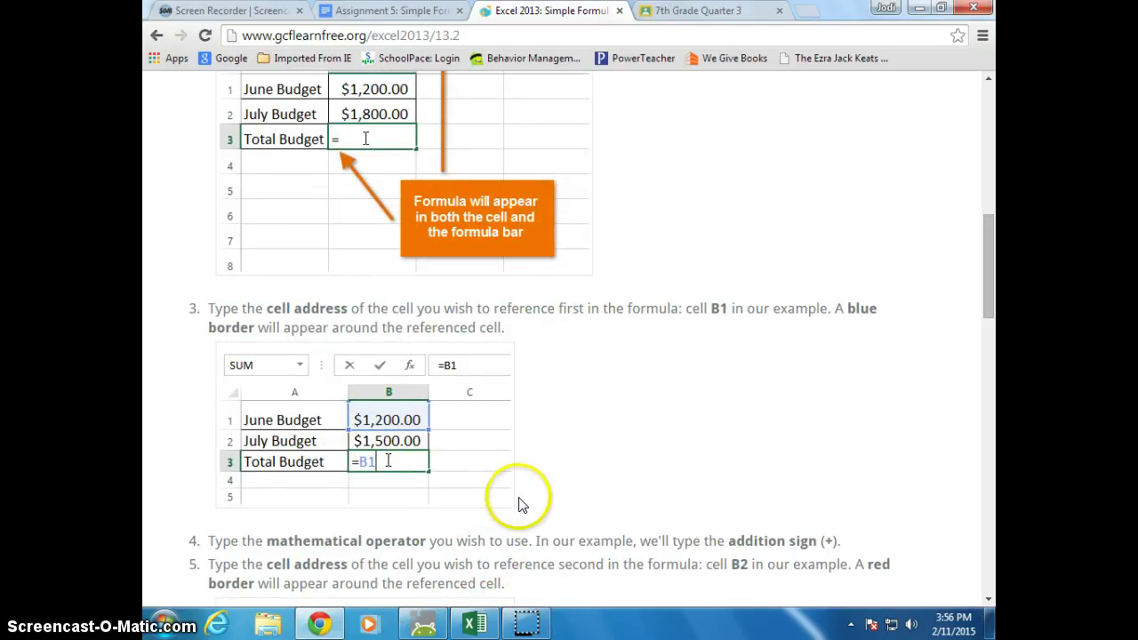
scroll(521, 503, "down", 5)
scroll(435, 527, "down", 6)
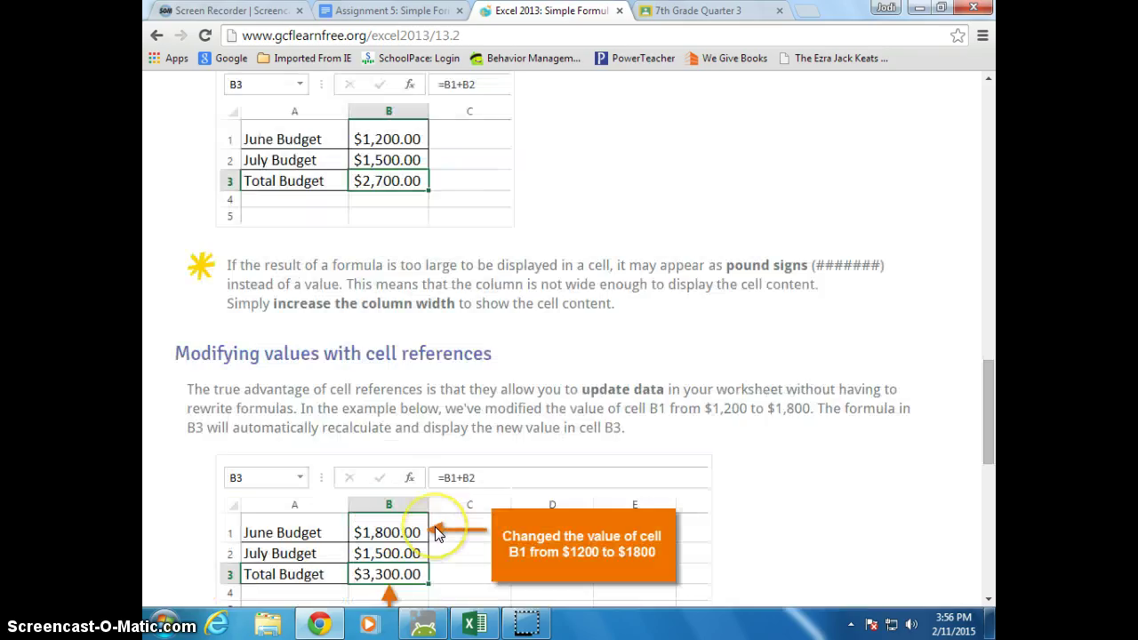
scroll(579, 338, "down", 5)
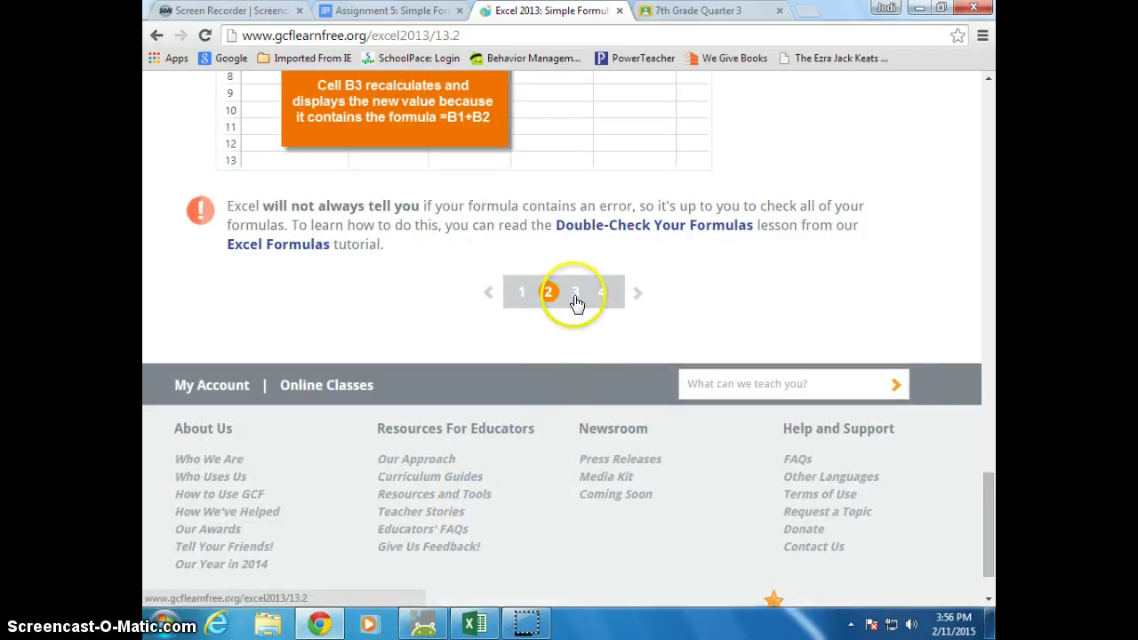
- Open page 3 of the tutorial and read the point-and-click formula and fill handle instructions
left_click(578, 294)
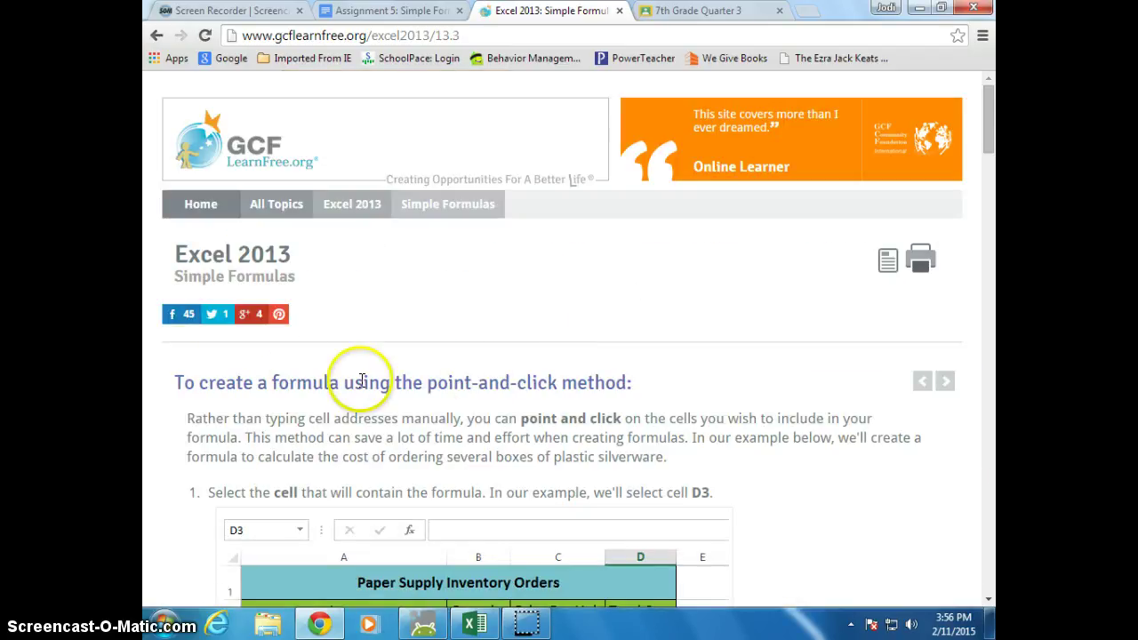
scroll(703, 480, "down", 3)
scroll(722, 498, "down", 5)
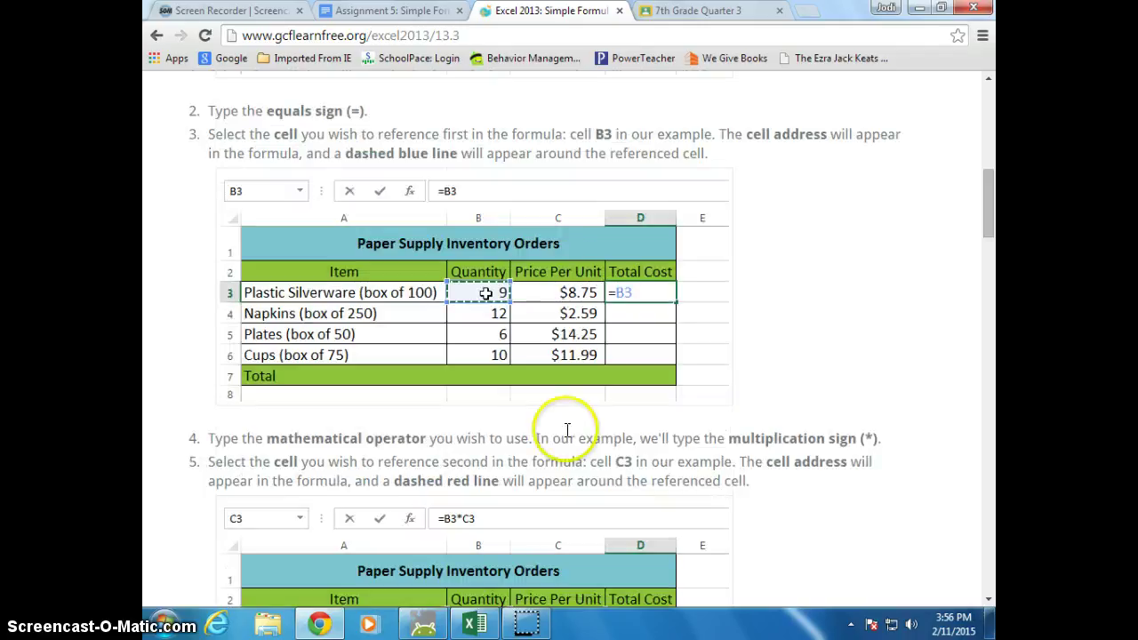
scroll(579, 449, "down", 5)
scroll(737, 495, "down", 8)
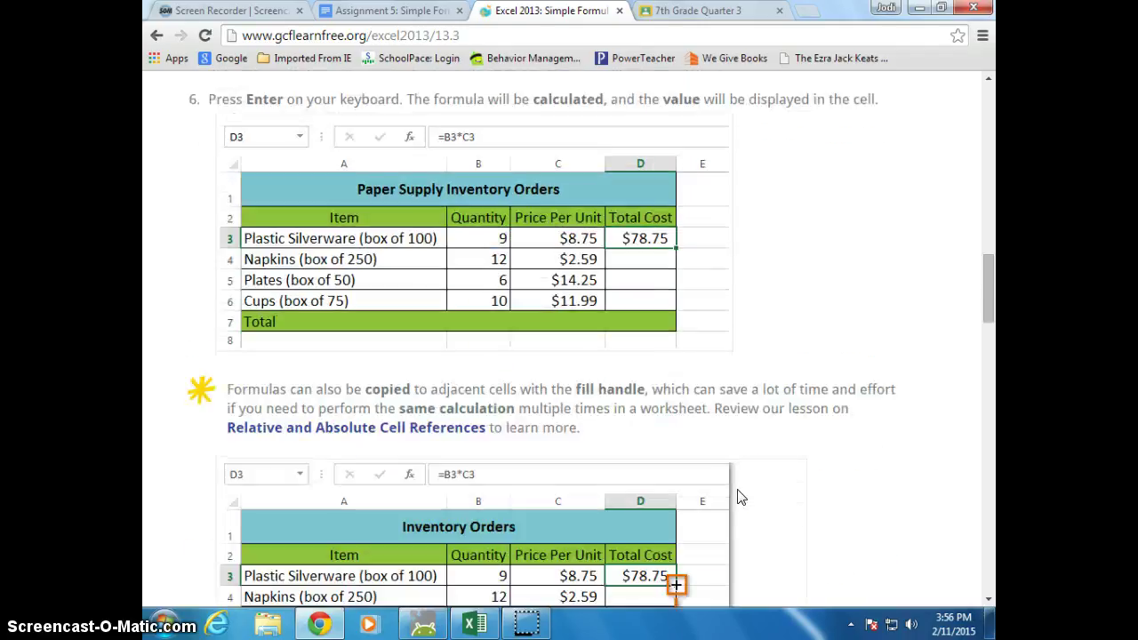
scroll(741, 496, "down", 3)
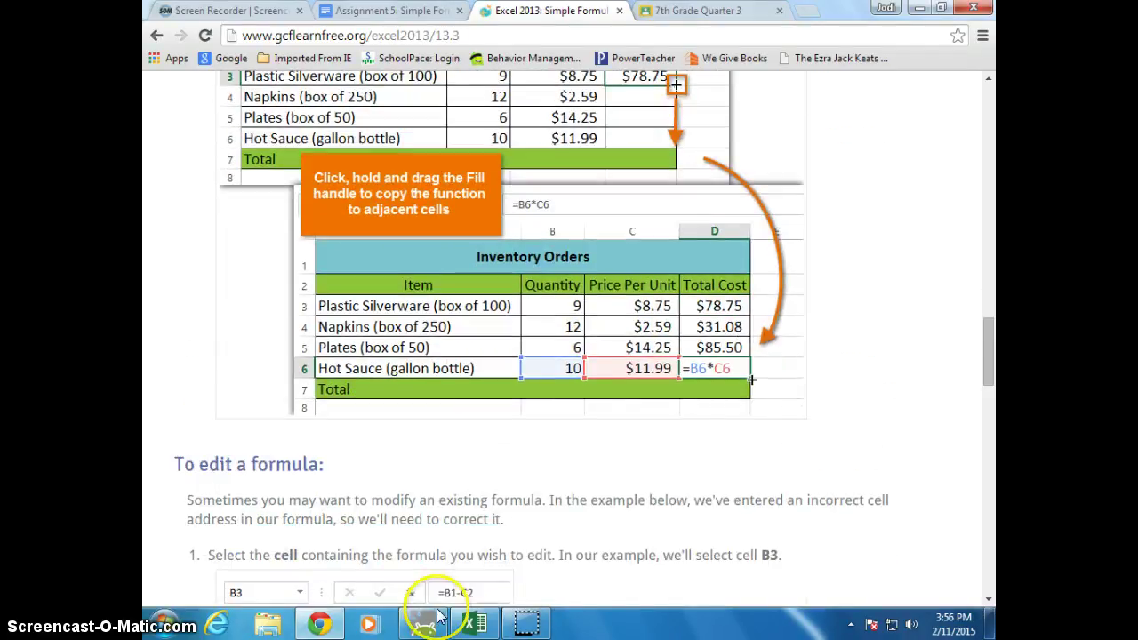
- Switch to Excel and enter the formula =E5+F6 as the paper plates' total cost in G6
left_click(475, 624)
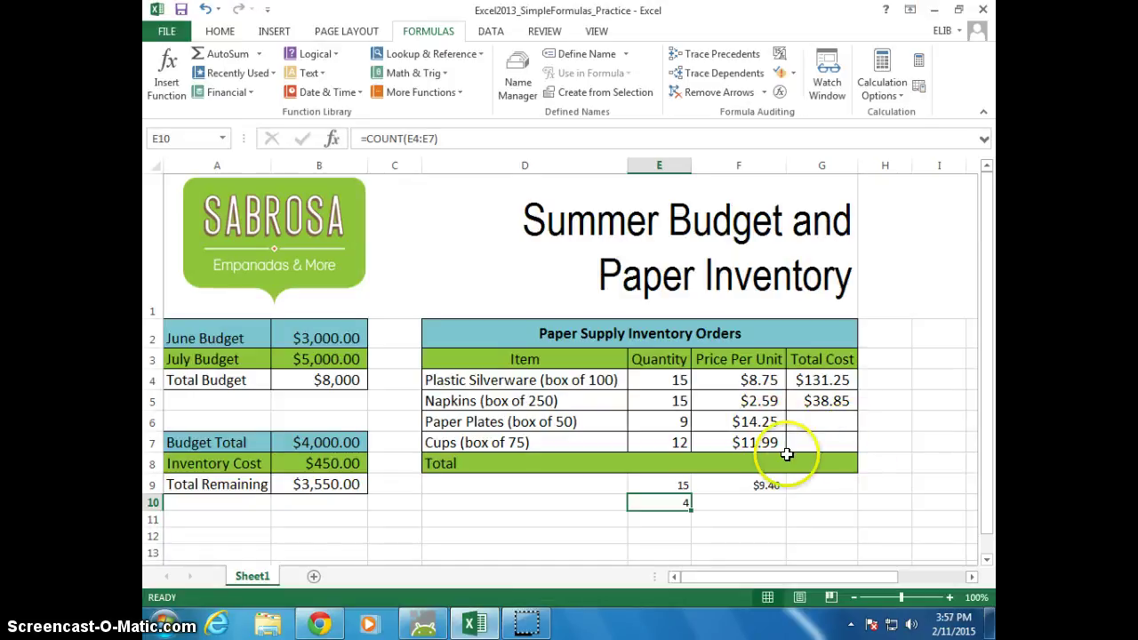
left_click(763, 424)
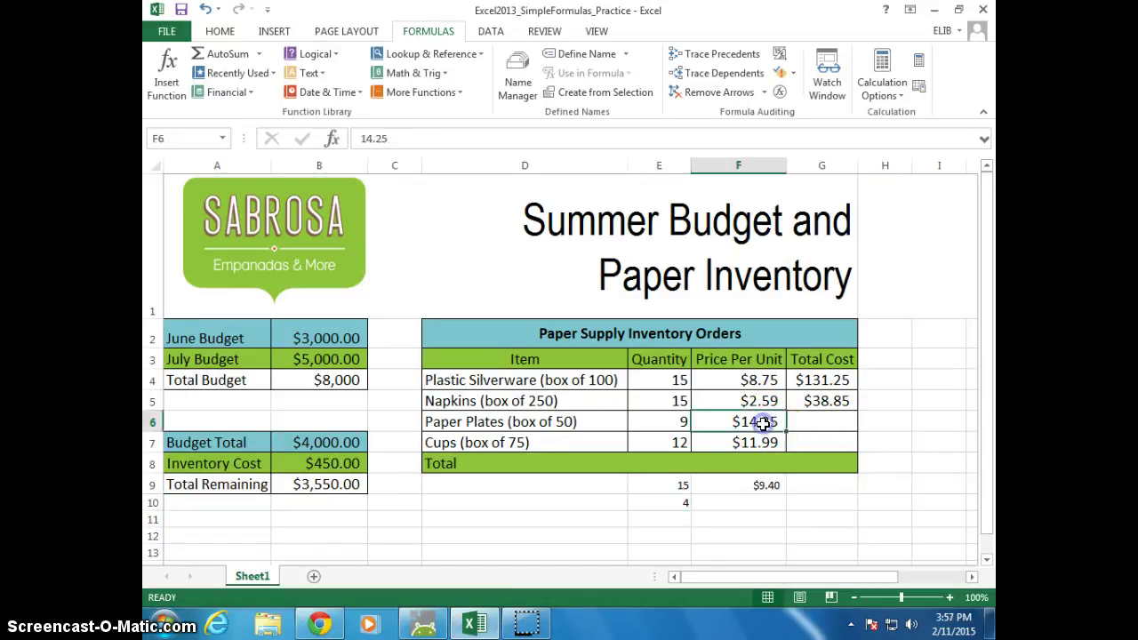
left_click(662, 396)
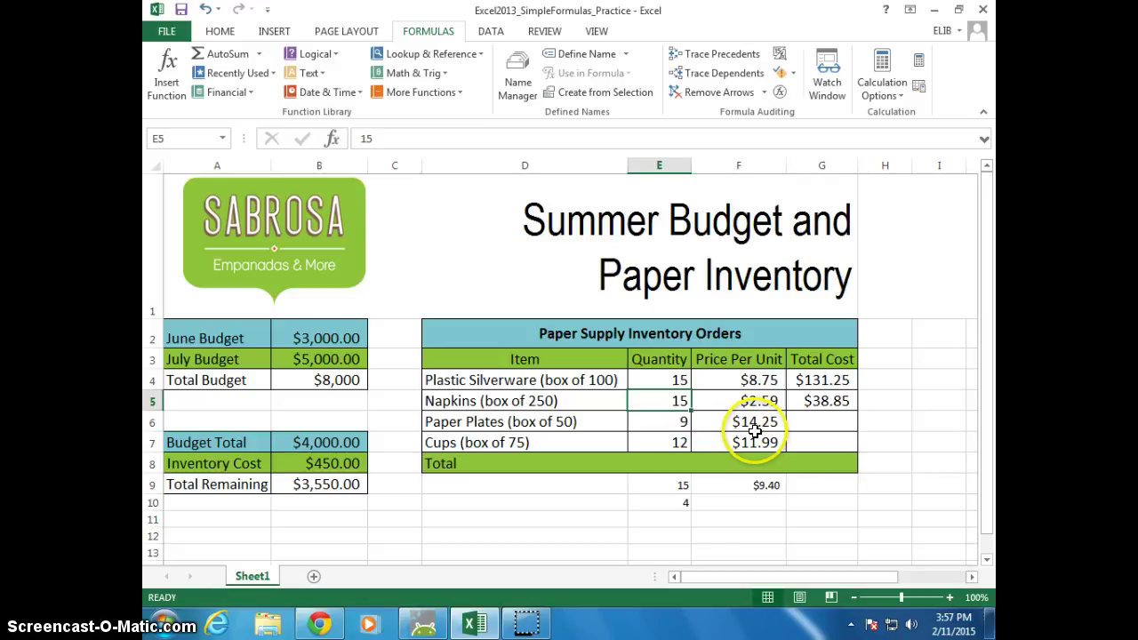
left_click_drag(683, 402, 747, 422)
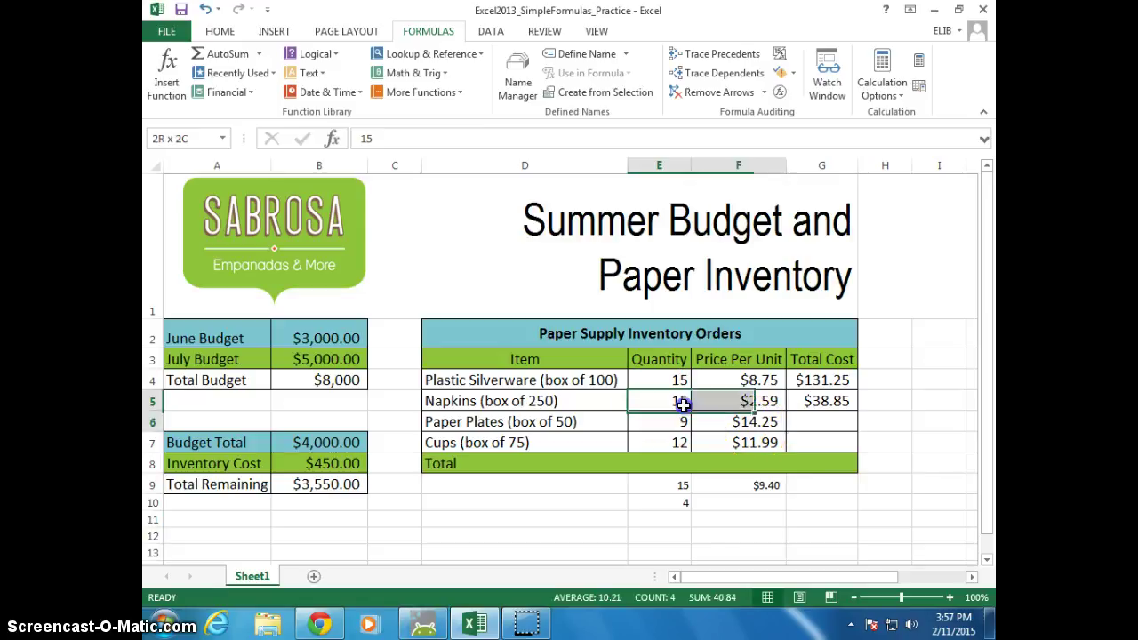
left_click_drag(680, 404, 648, 394)
left_click(812, 422)
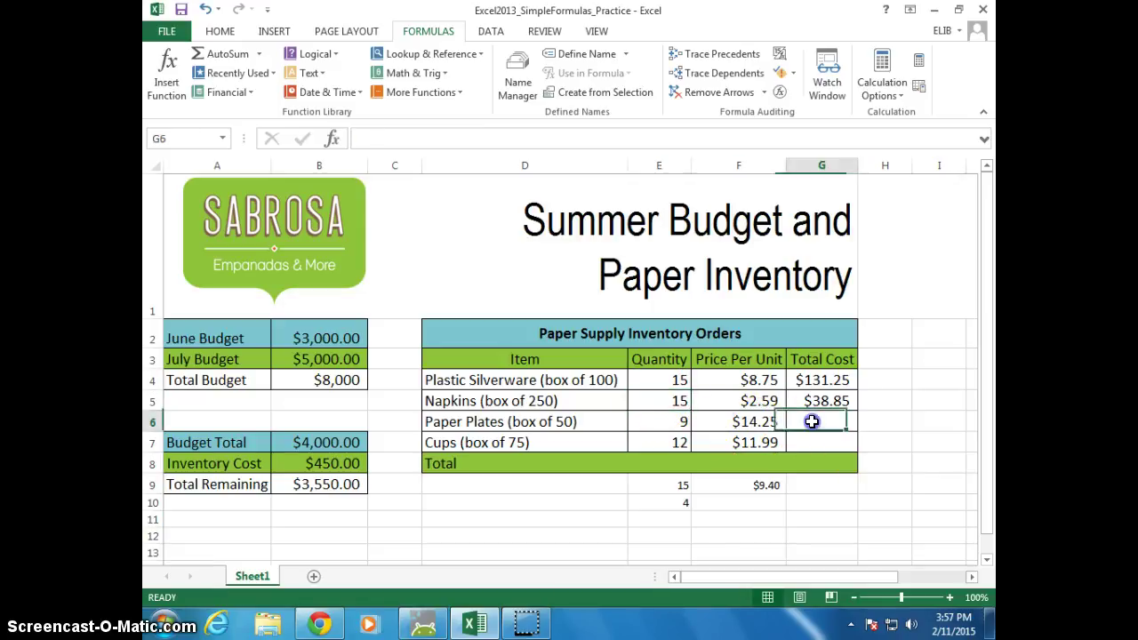
type("=E5")
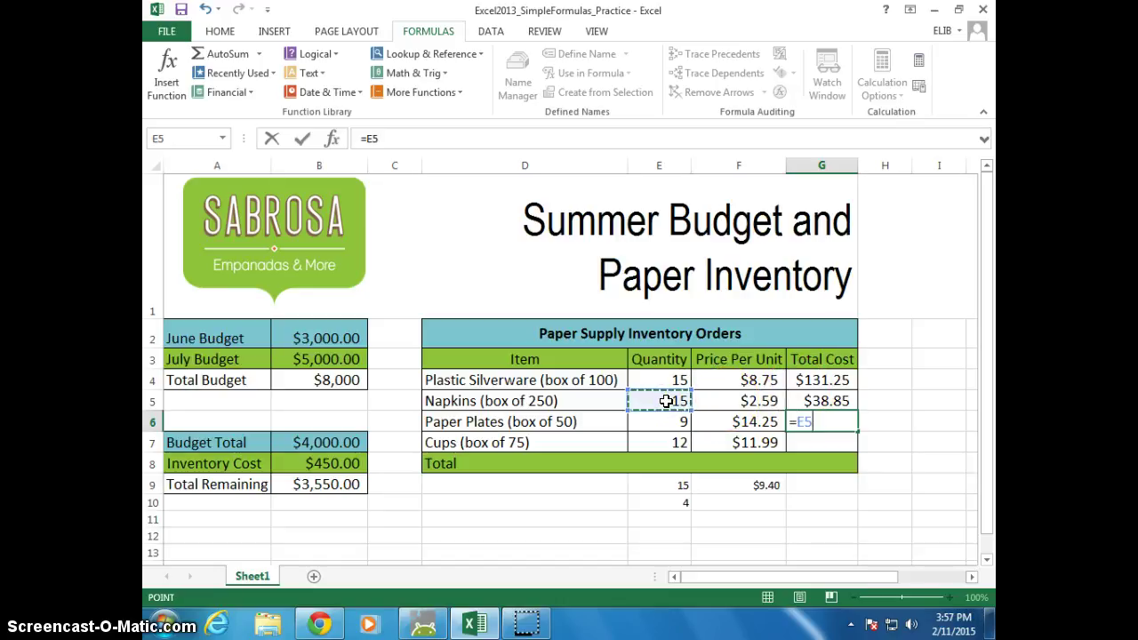
type("+")
left_click(763, 422)
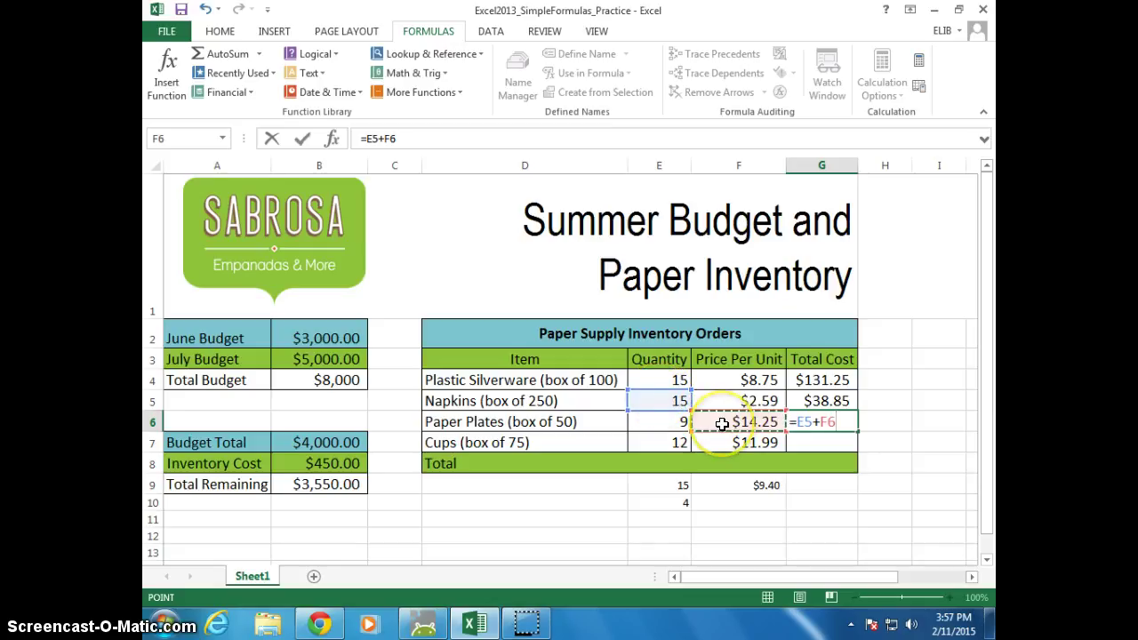
key("Return")
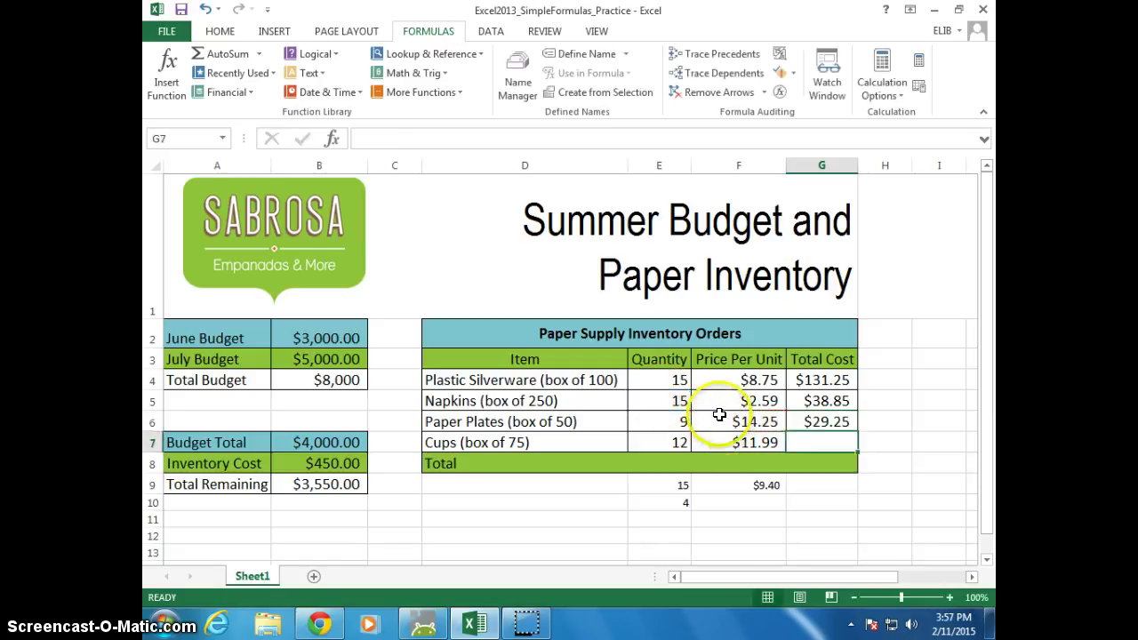
- Check cell E5 and the formula in G6, and switch to Chrome to view the "To edit a formula" section
left_click(681, 401)
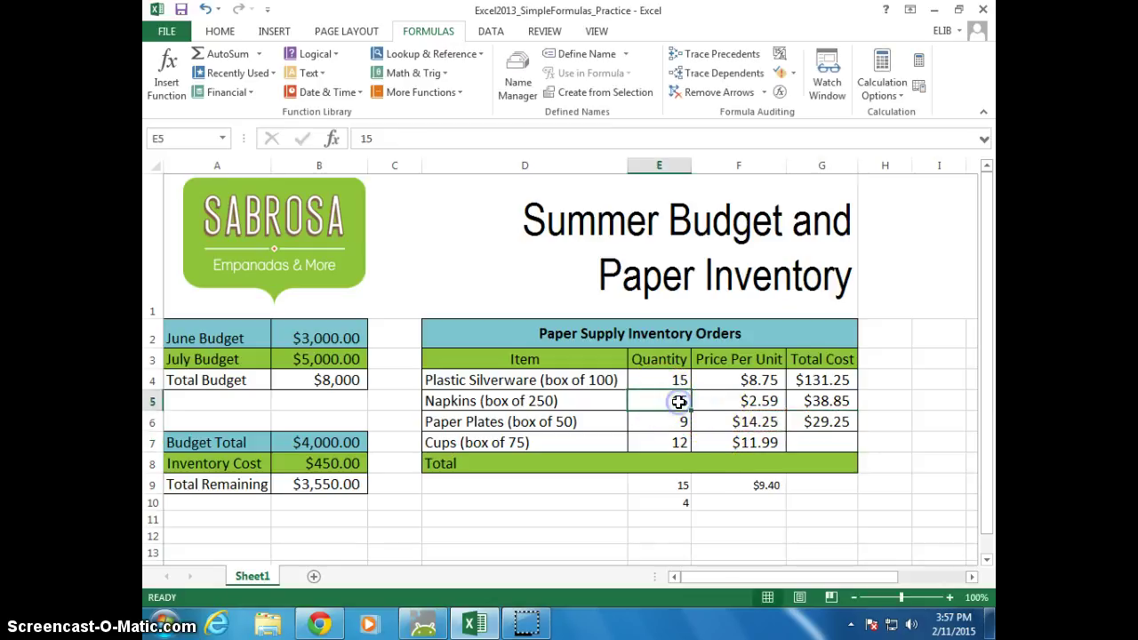
left_click(805, 423)
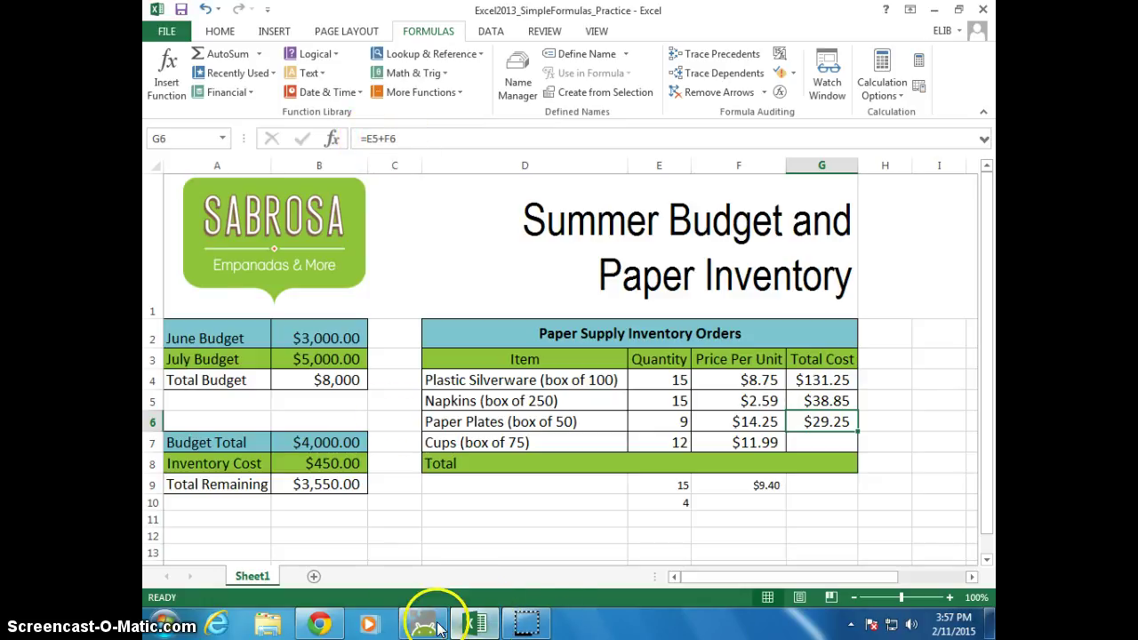
key("alt+Tab")
scroll(623, 435, "down", 4)
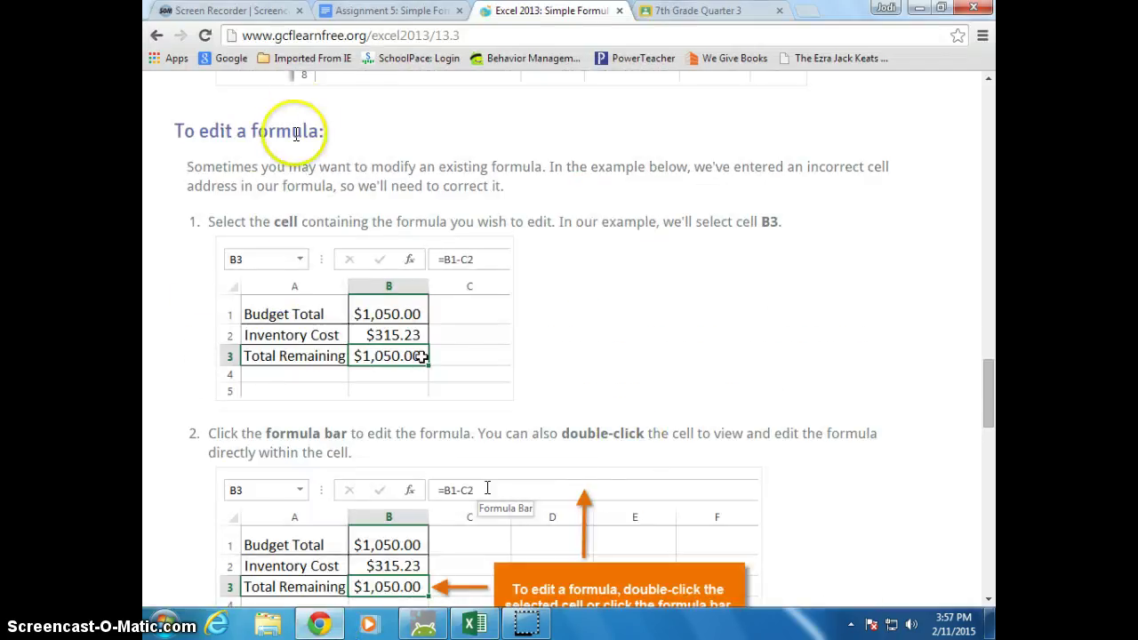
- Switch to Excel and check cells E5, F6 and E6 to find the wrong reference in the paper plates' total cost formula
left_click(474, 622)
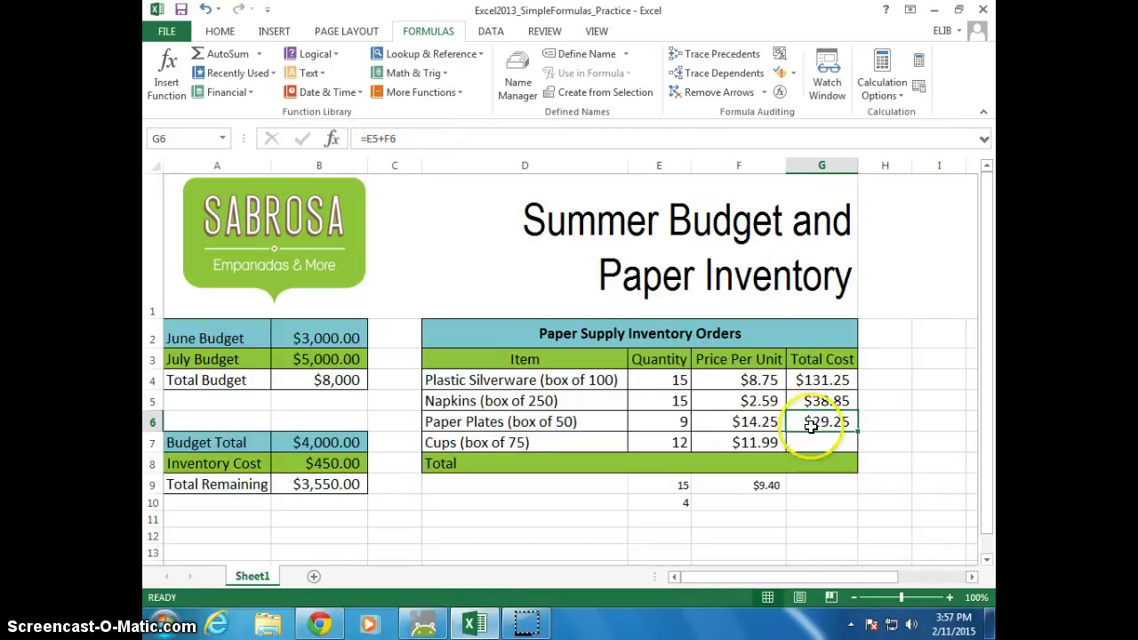
left_click(660, 403)
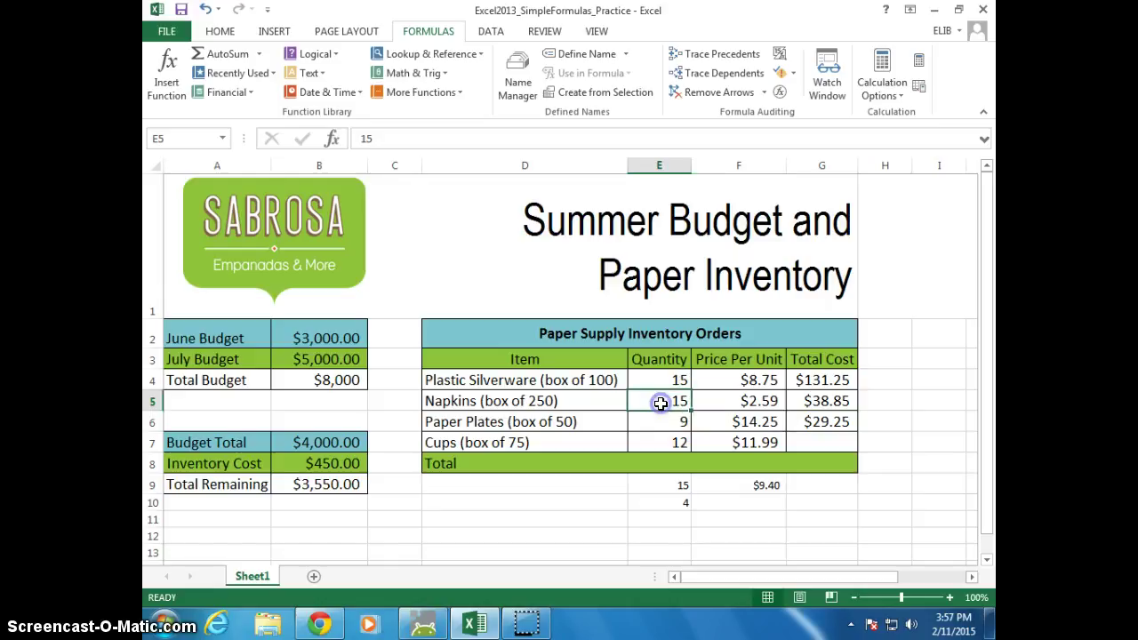
left_click(754, 423)
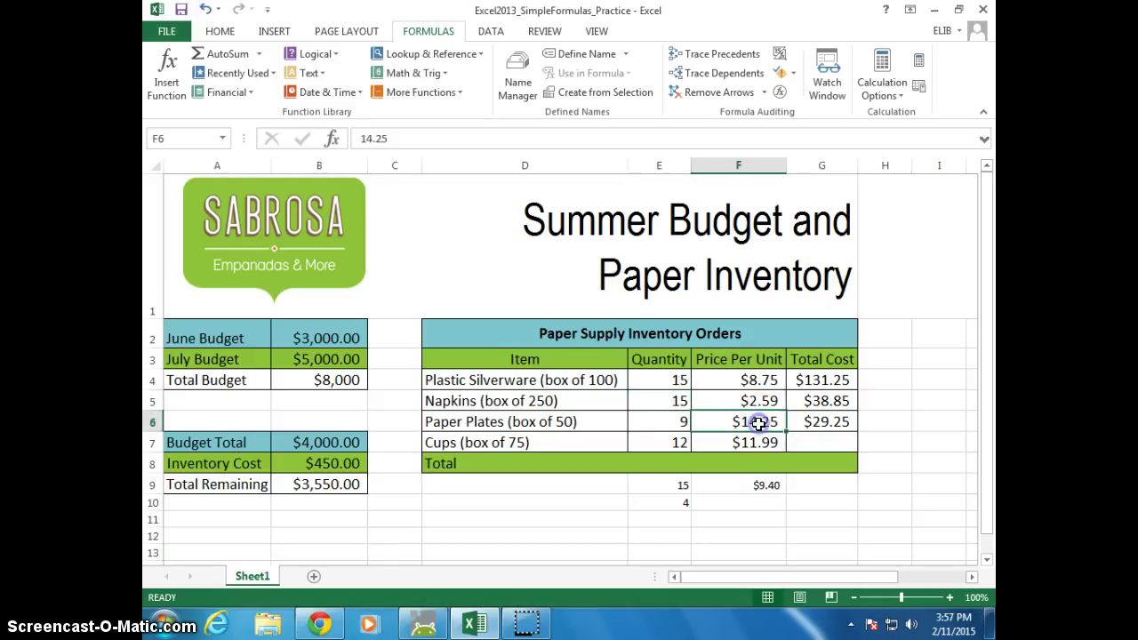
left_click(672, 423)
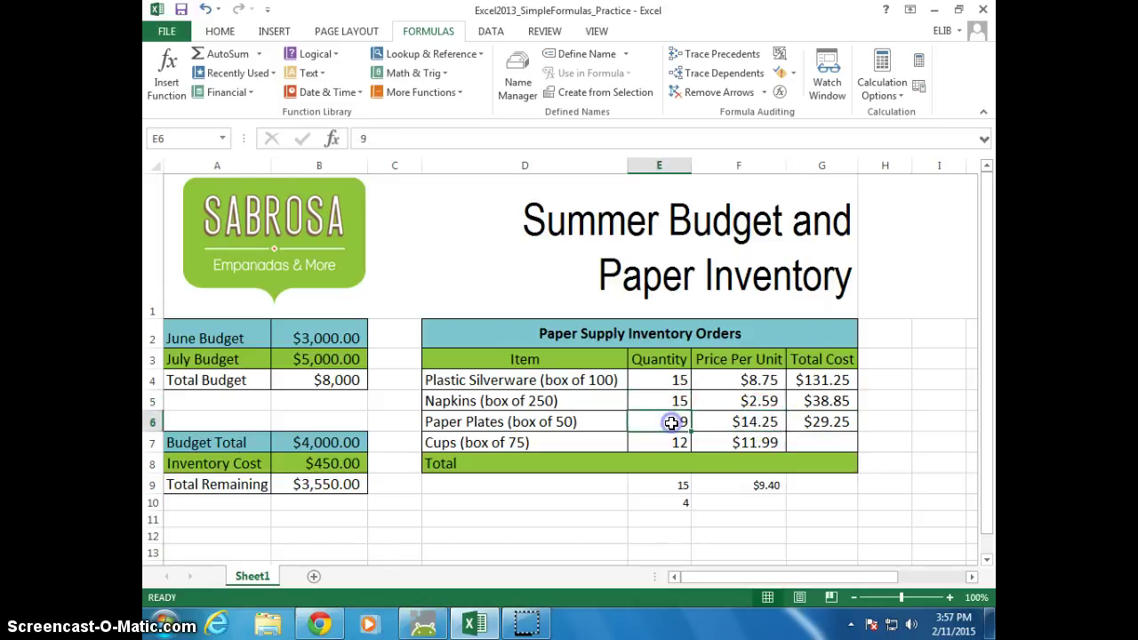
left_click(756, 425)
- Correct the paper plates' total cost formula in G6 to =E6+F6 and check the edited formula
left_click(818, 424)
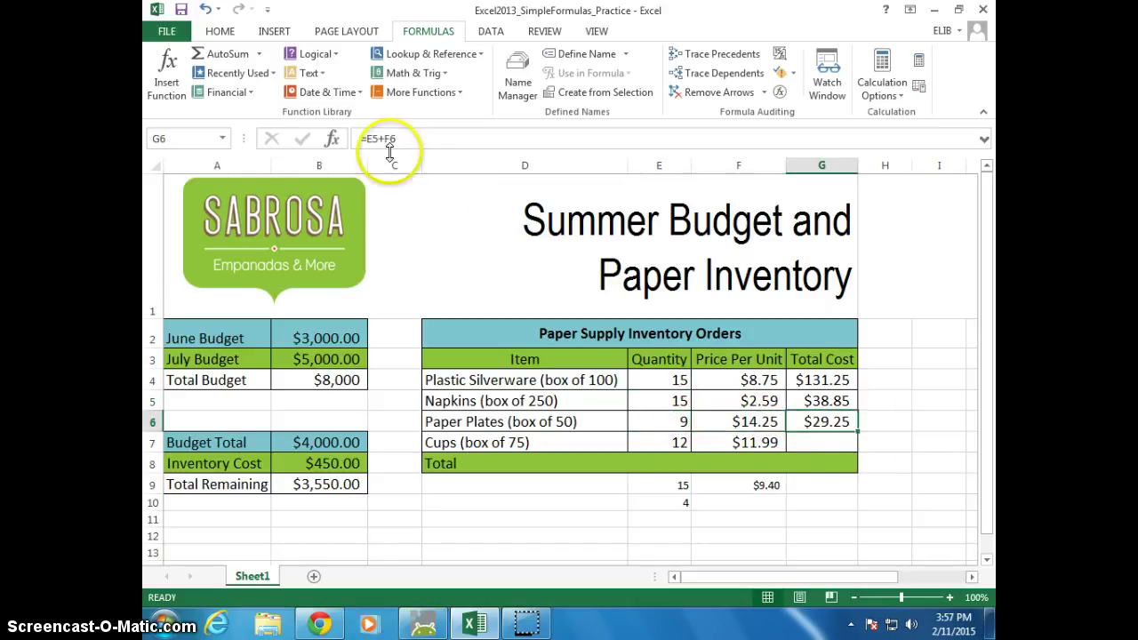
left_click(378, 139)
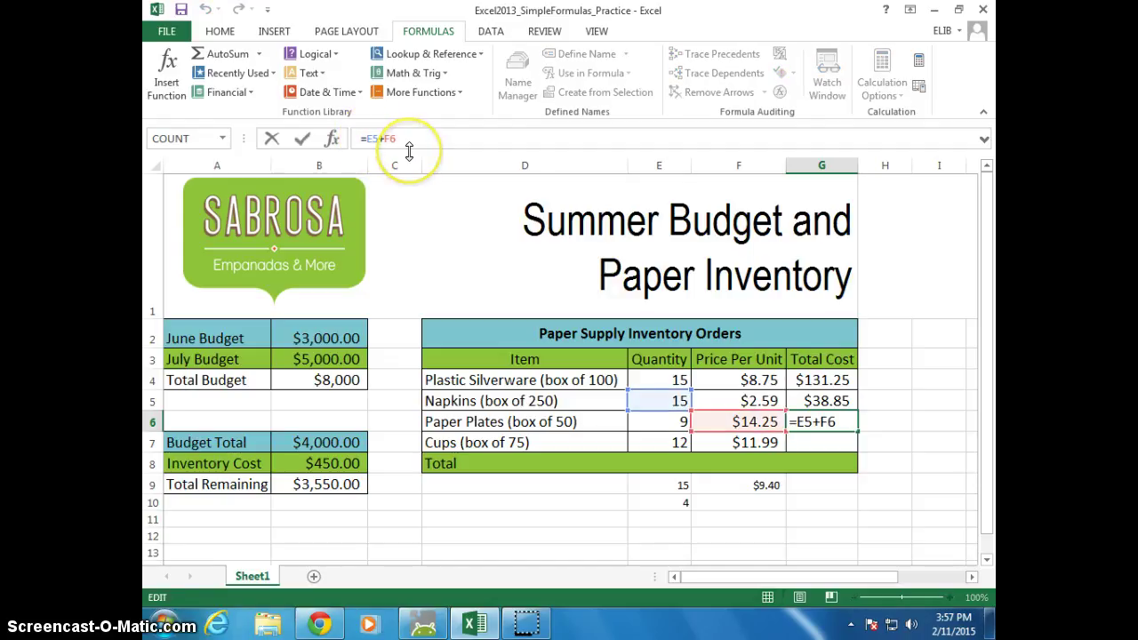
key("BackSpace")
type("6")
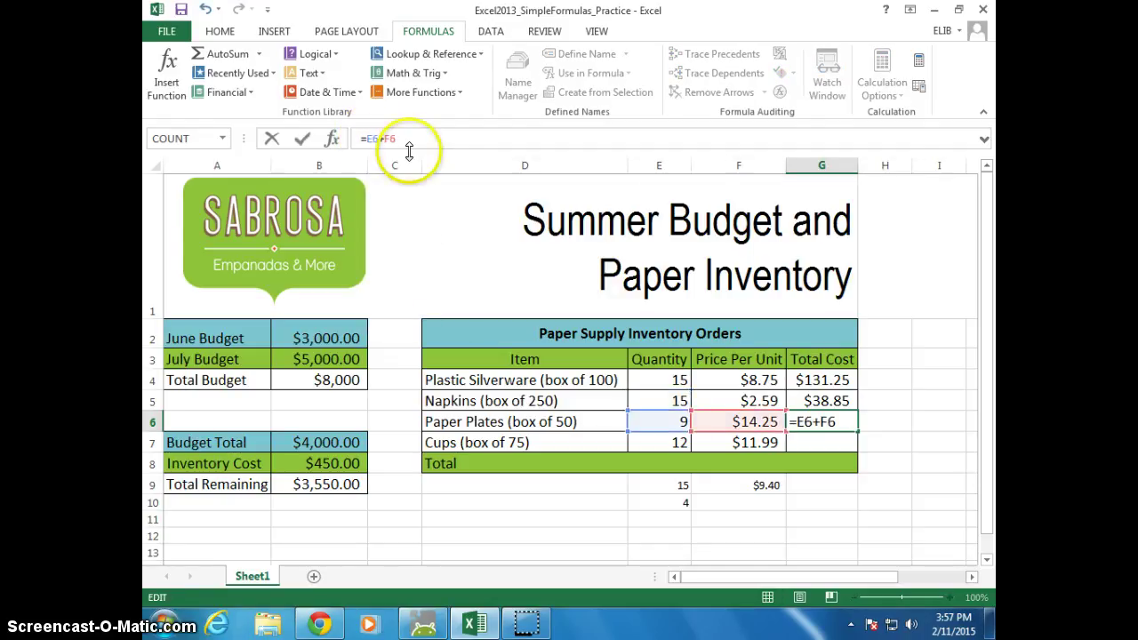
key("Return")
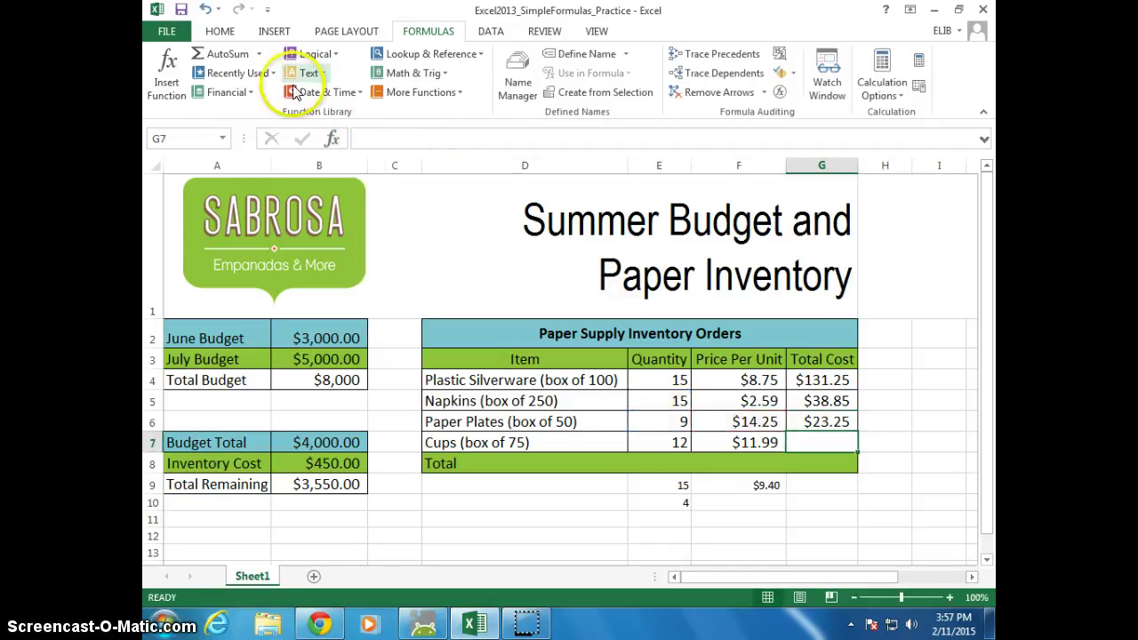
left_click(827, 421)
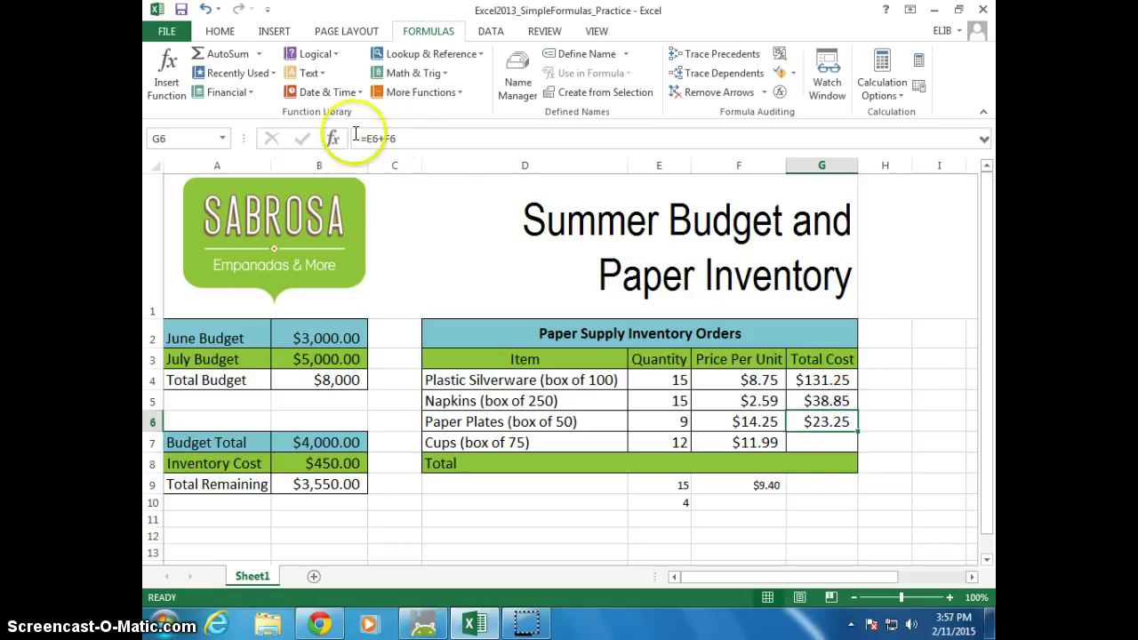
left_click(322, 626)
left_click(320, 625)
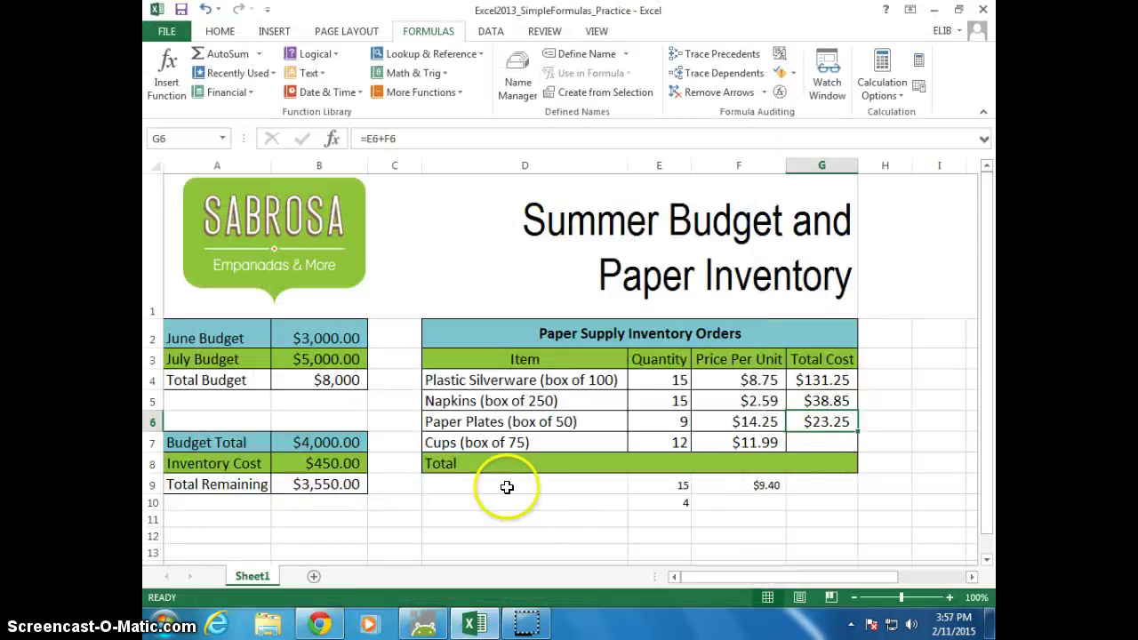
- Try the incomplete formula =sum in G7 as the cups' total cost, and clear the cell
left_click(812, 445)
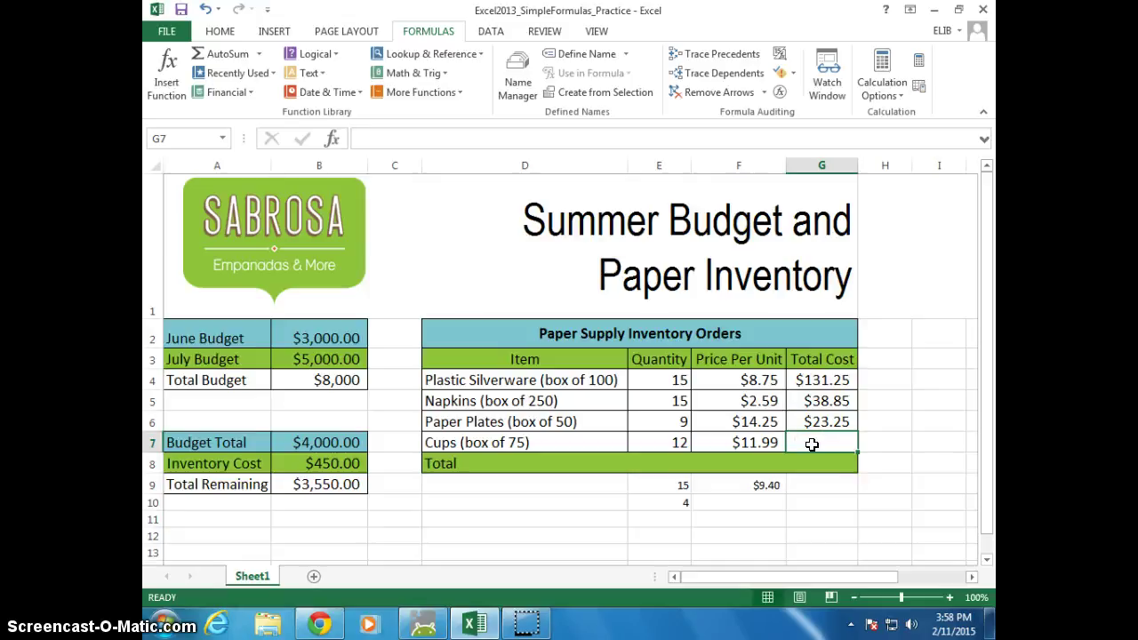
left_click(825, 418)
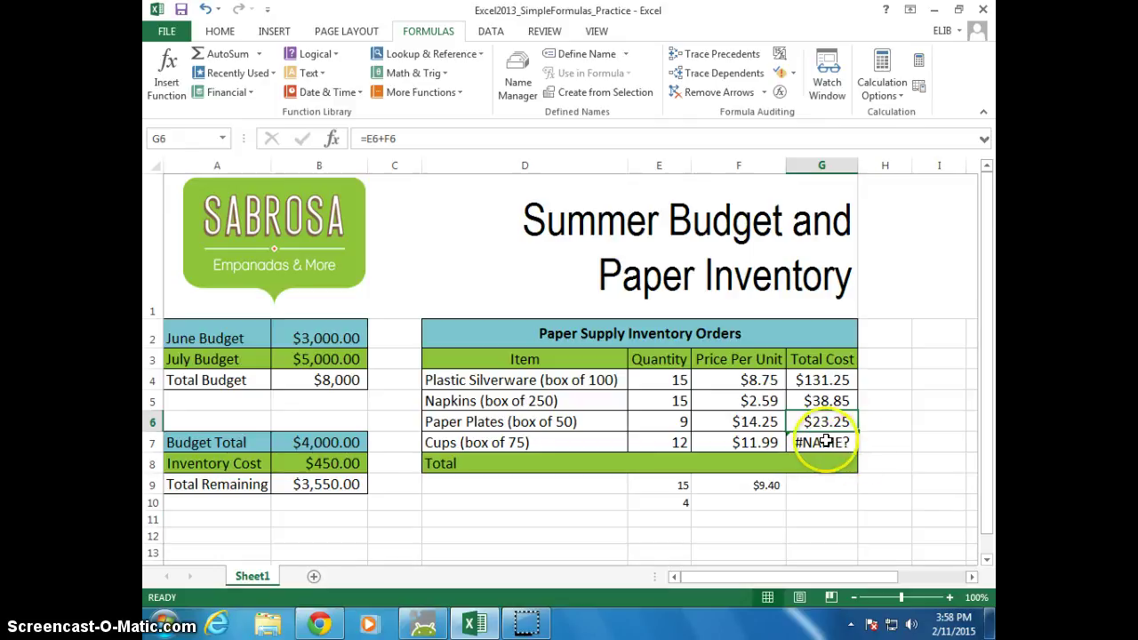
left_click(818, 438)
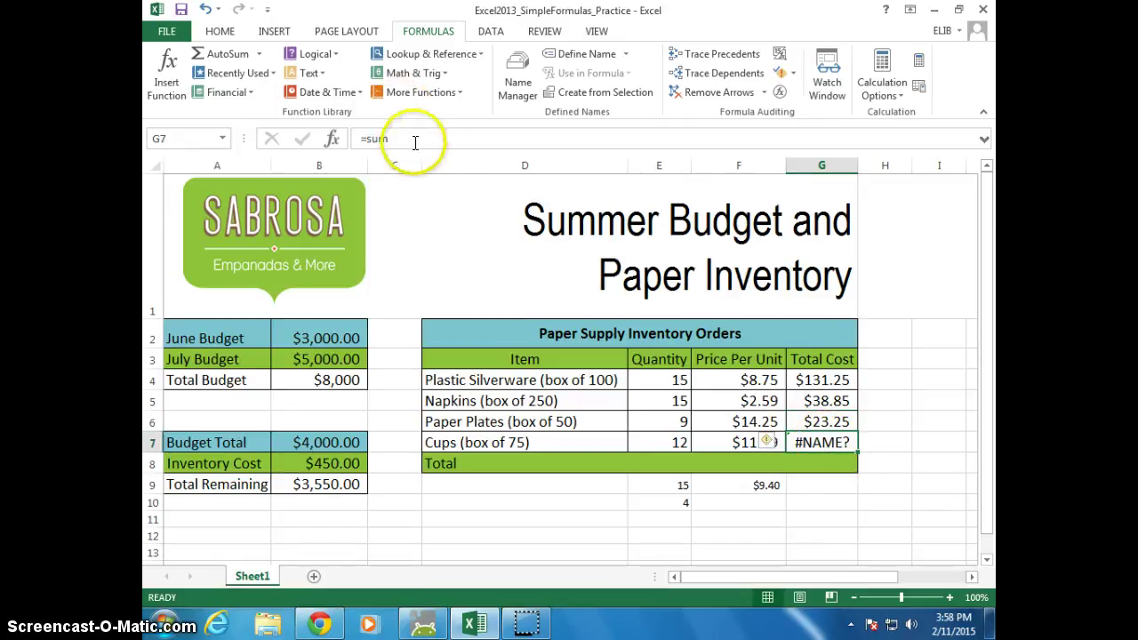
key("Delete")
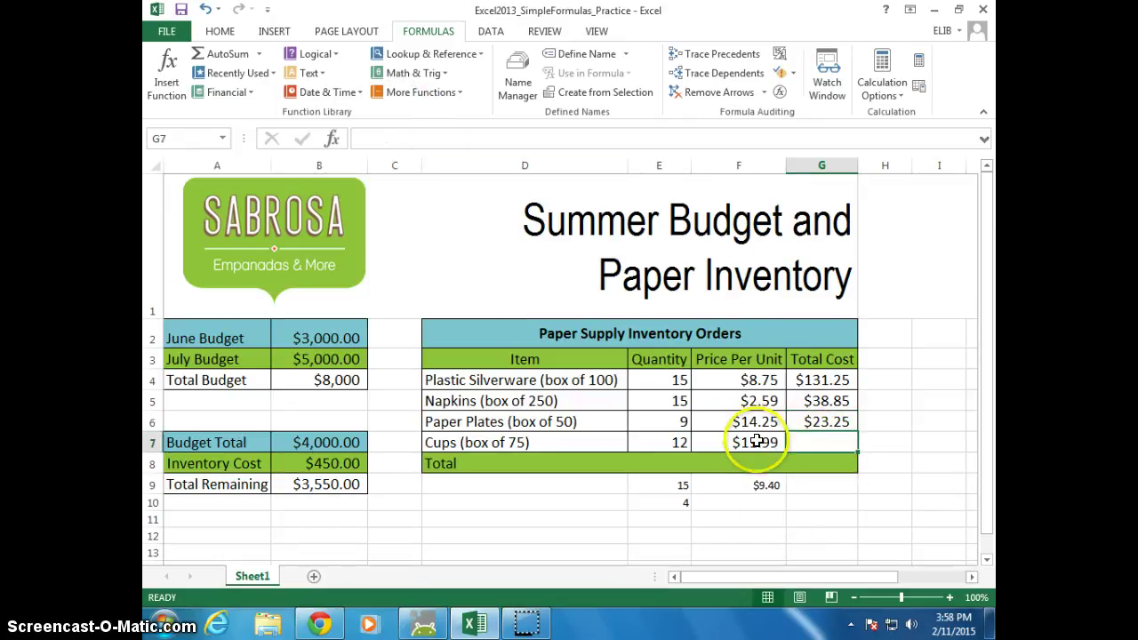
left_click(852, 534)
- View the end of the tutorial's formula editing section in Chrome, close the tutorial tab, and return to Excel
left_click(476, 625)
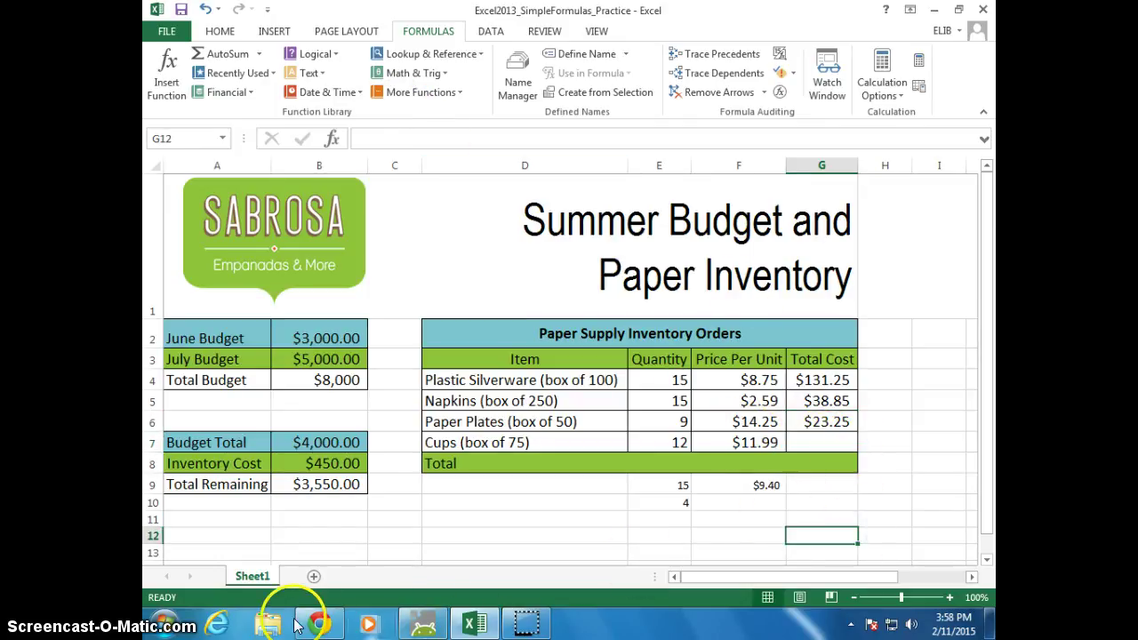
scroll(585, 511, "down", 3)
scroll(718, 466, "down", 10)
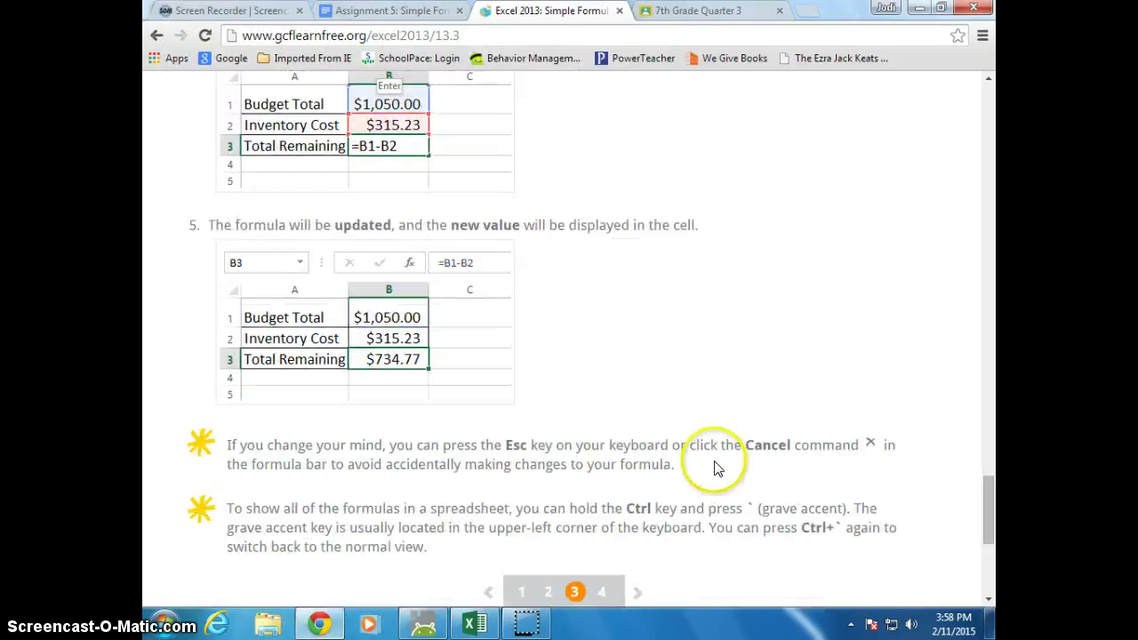
left_click(620, 10)
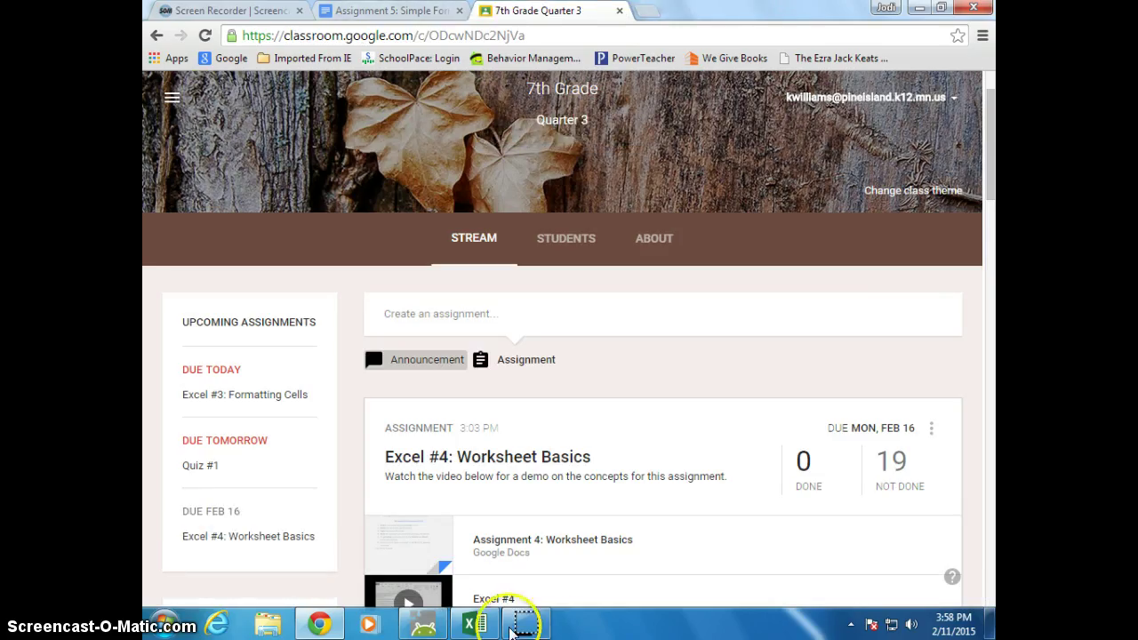
left_click(474, 624)
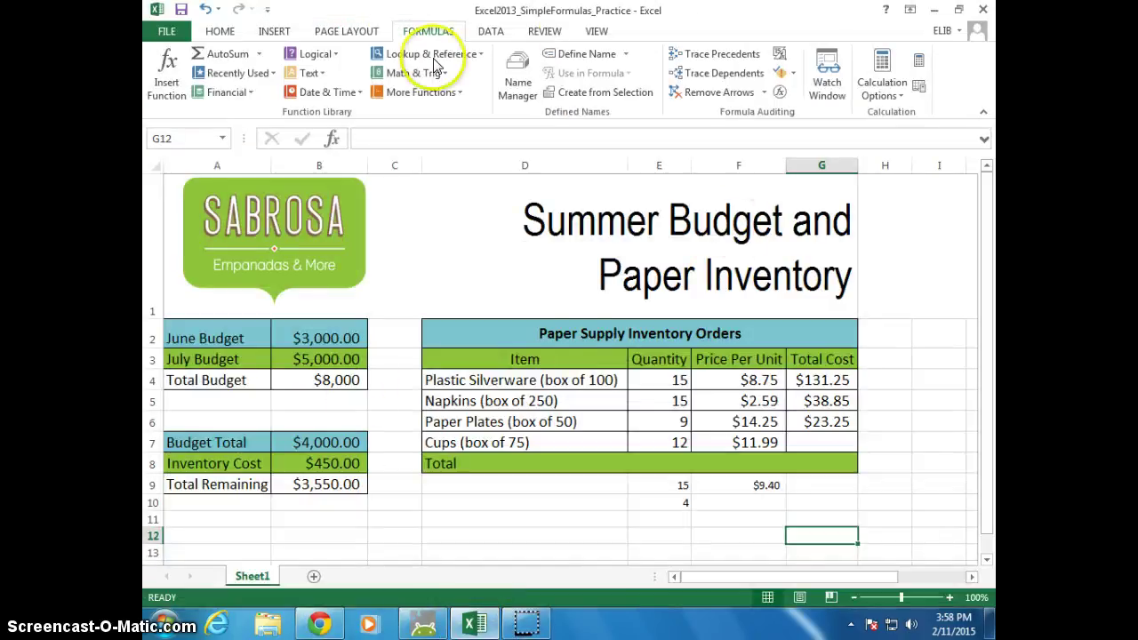